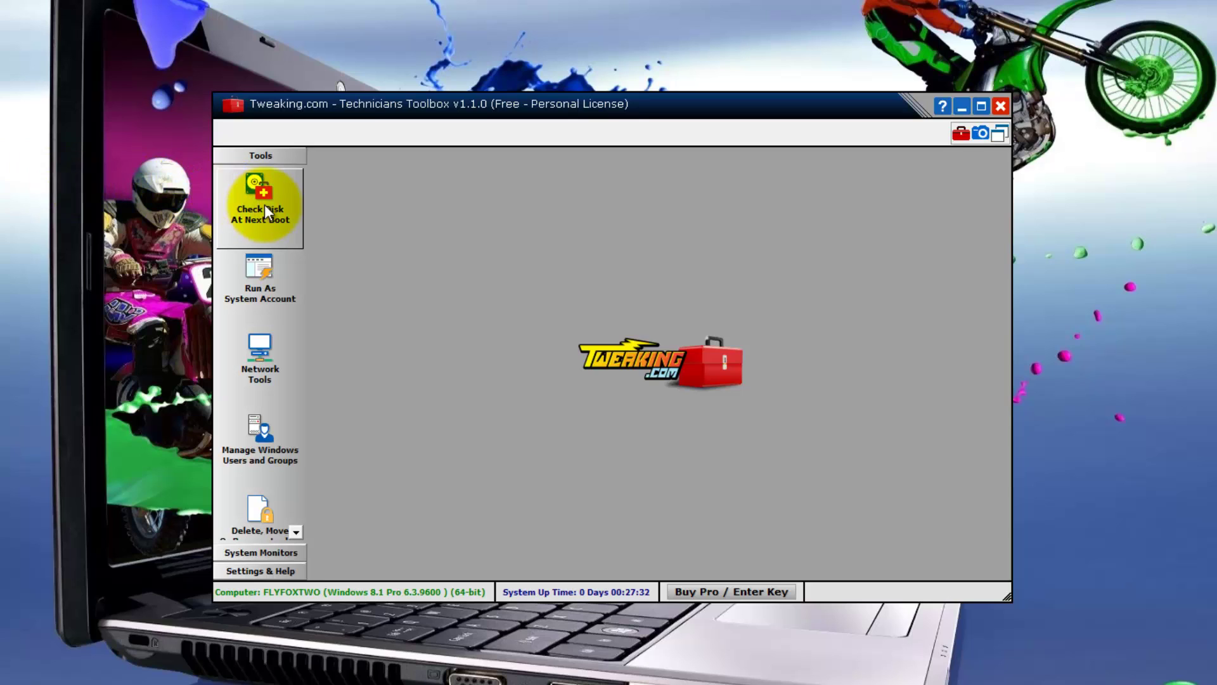
- Schedule a disk check of drive C: at next boot with the /R option, and close the disk check tool
left_click(268, 204)
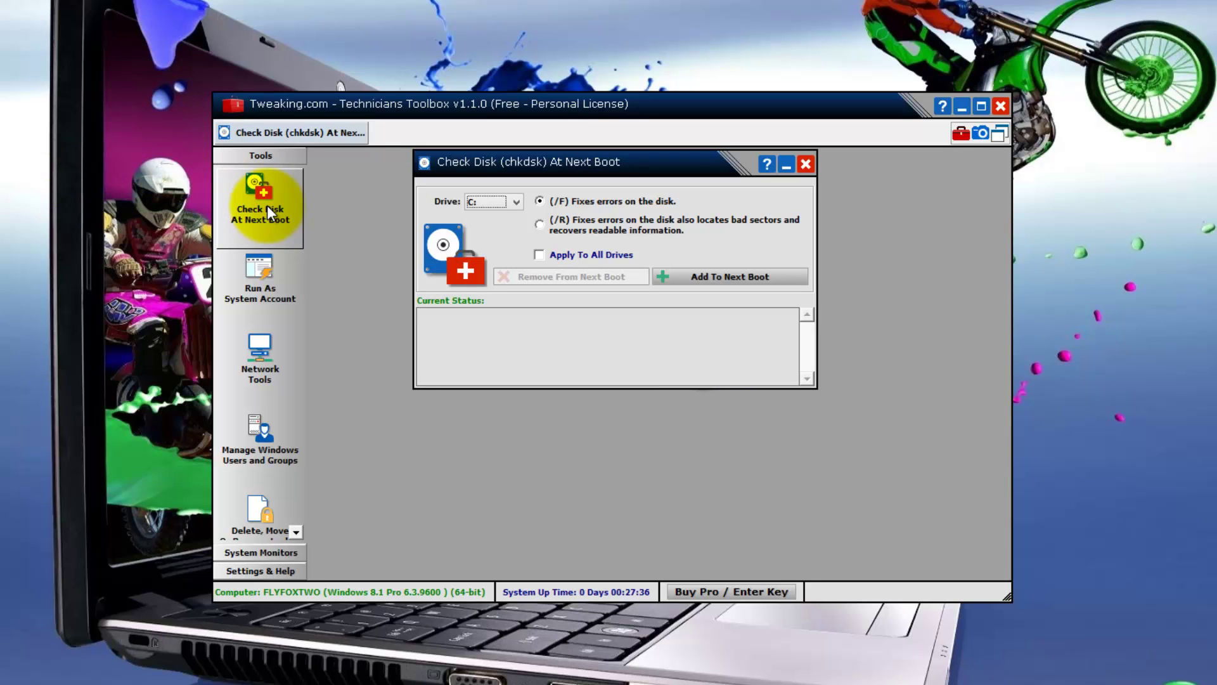
left_click(540, 225)
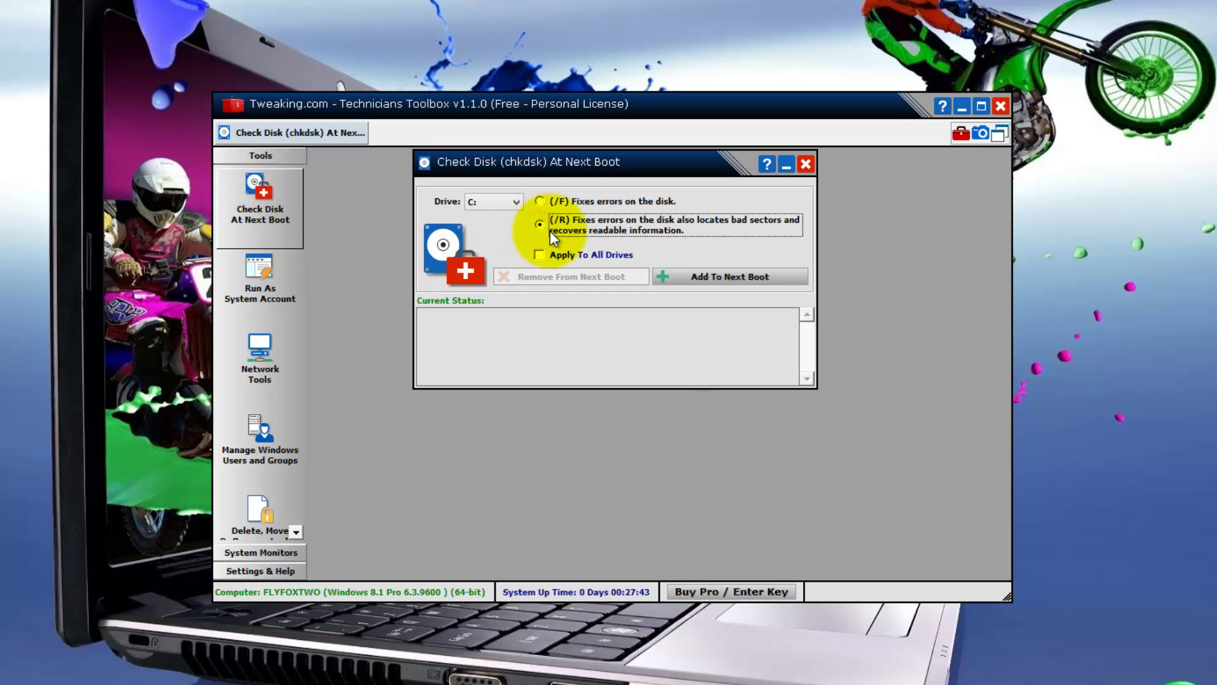
left_click(726, 275)
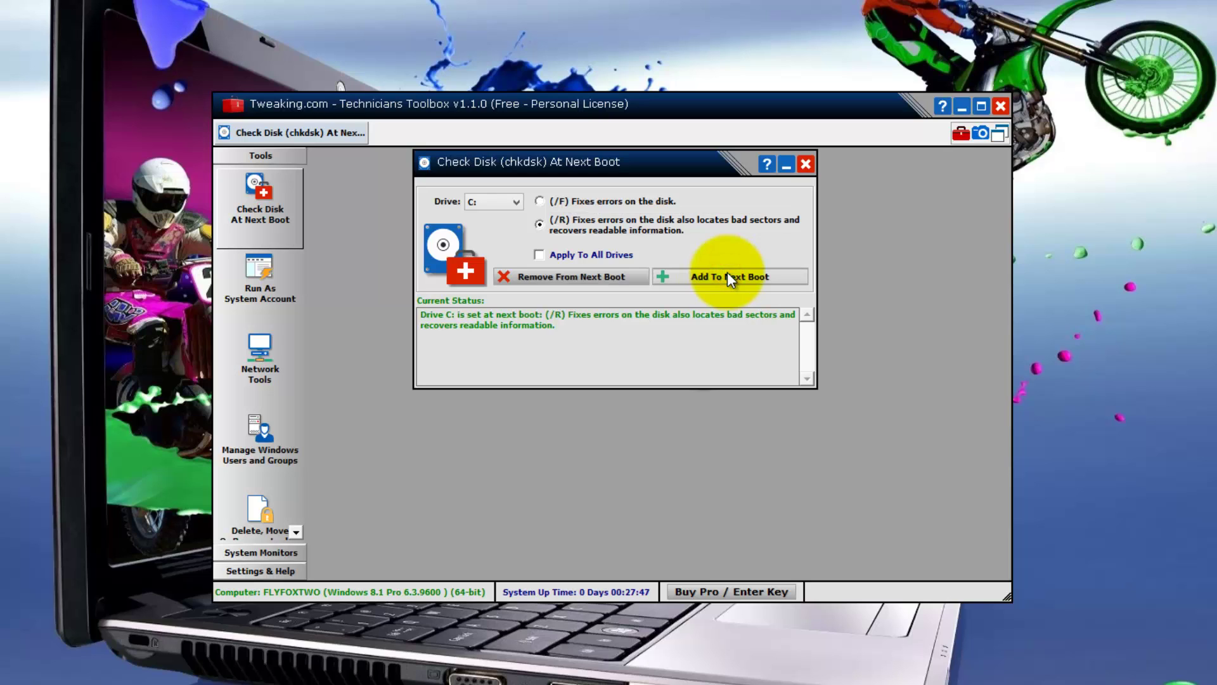
left_click(810, 164)
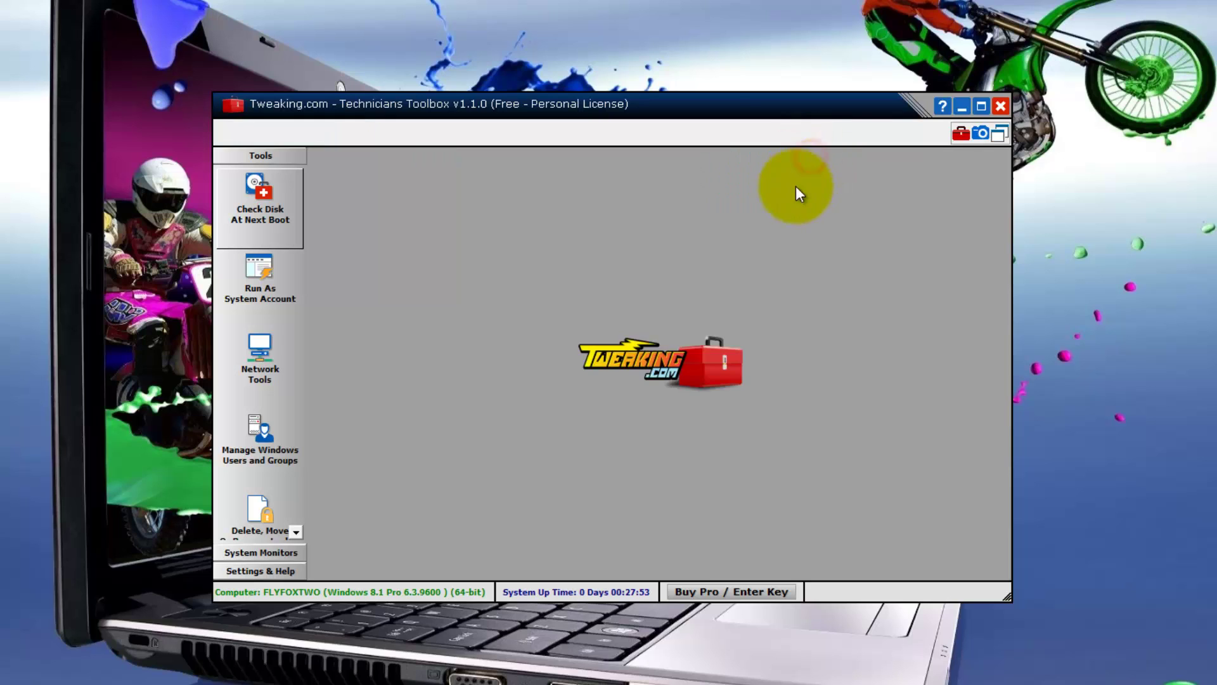
- Run %WindowsFolder%\Regedit.exe under the system account, and close both the Registry Editor and the launcher tool
left_click(251, 289)
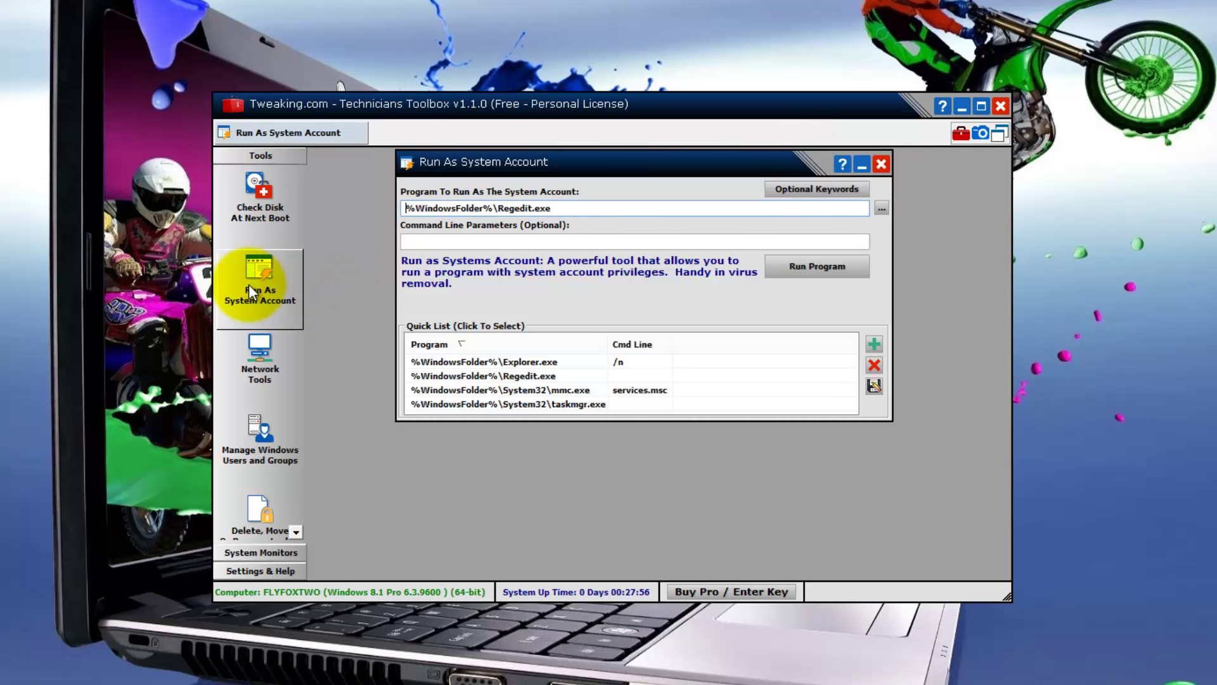
left_click(809, 268)
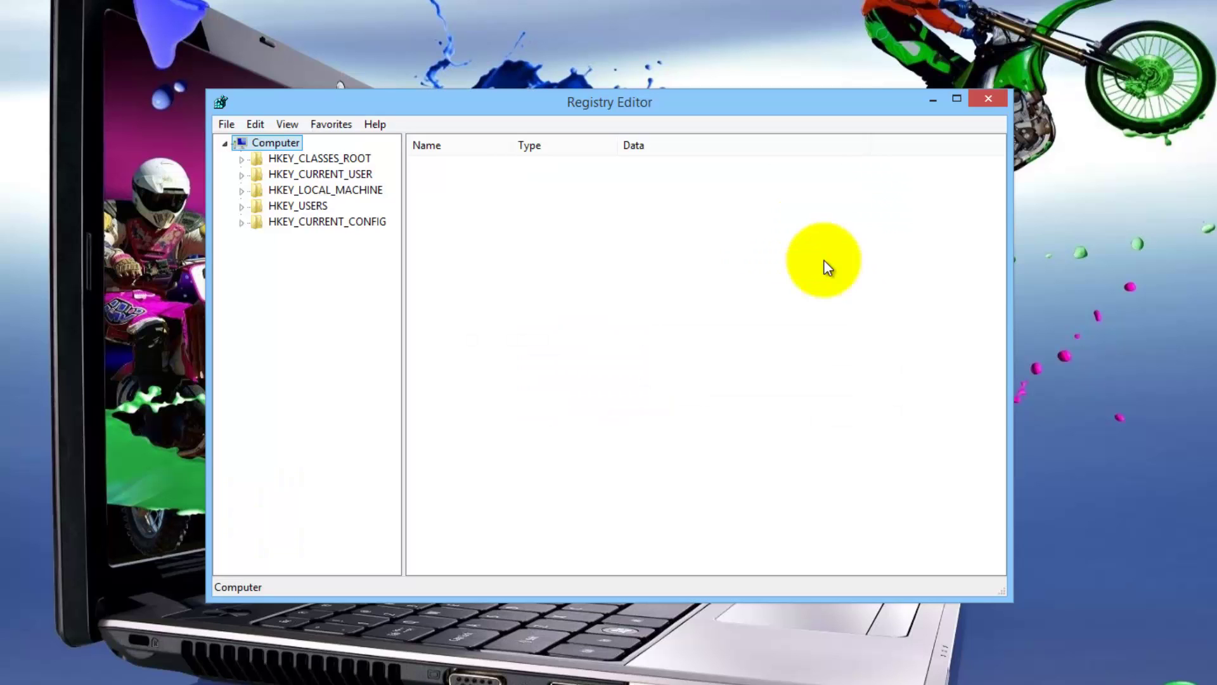
left_click(995, 104)
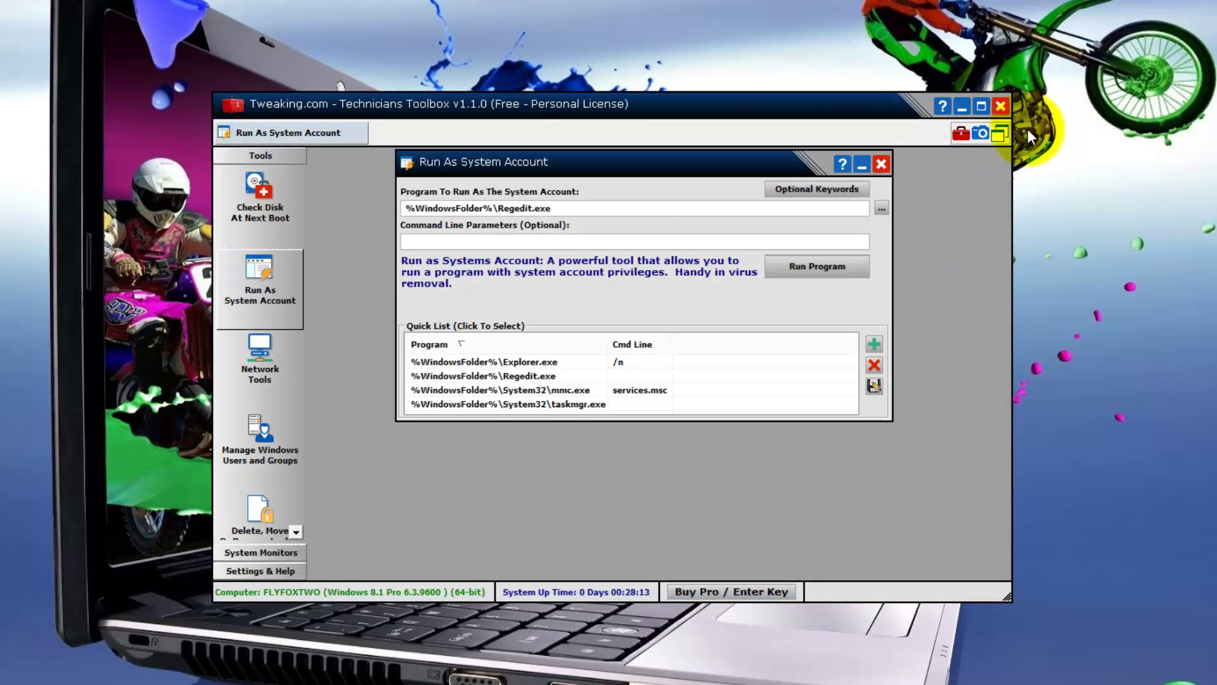
left_click(881, 164)
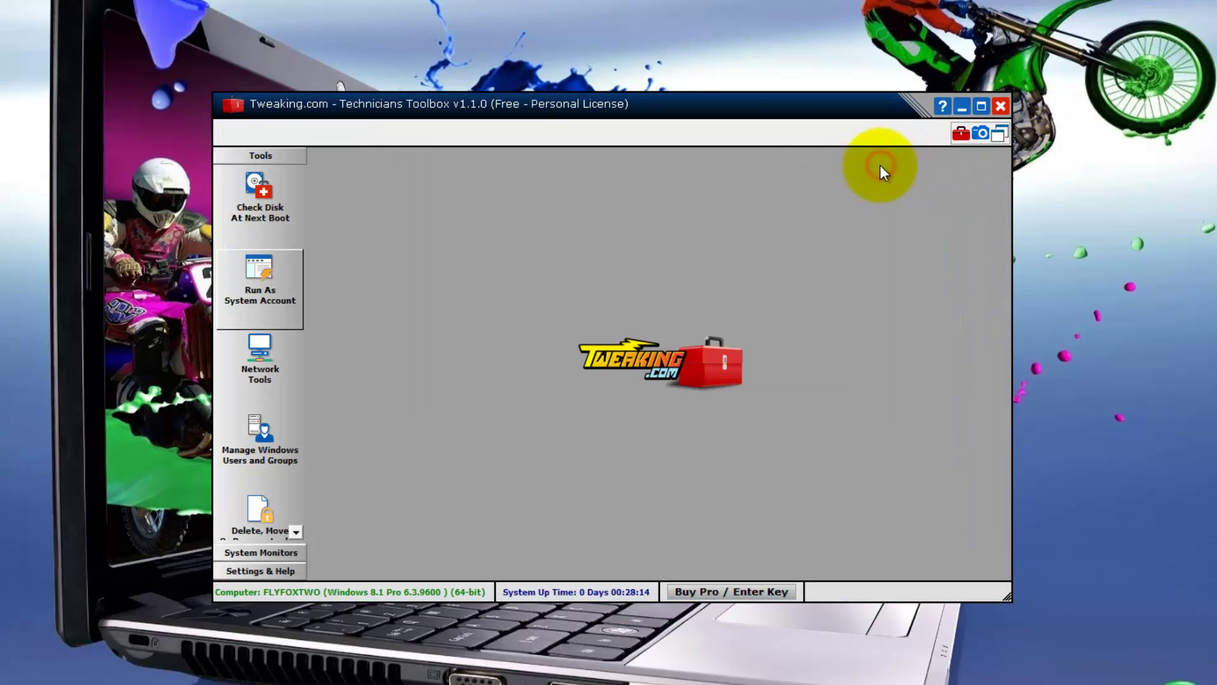
- View the available network tools and close their window
left_click(257, 361)
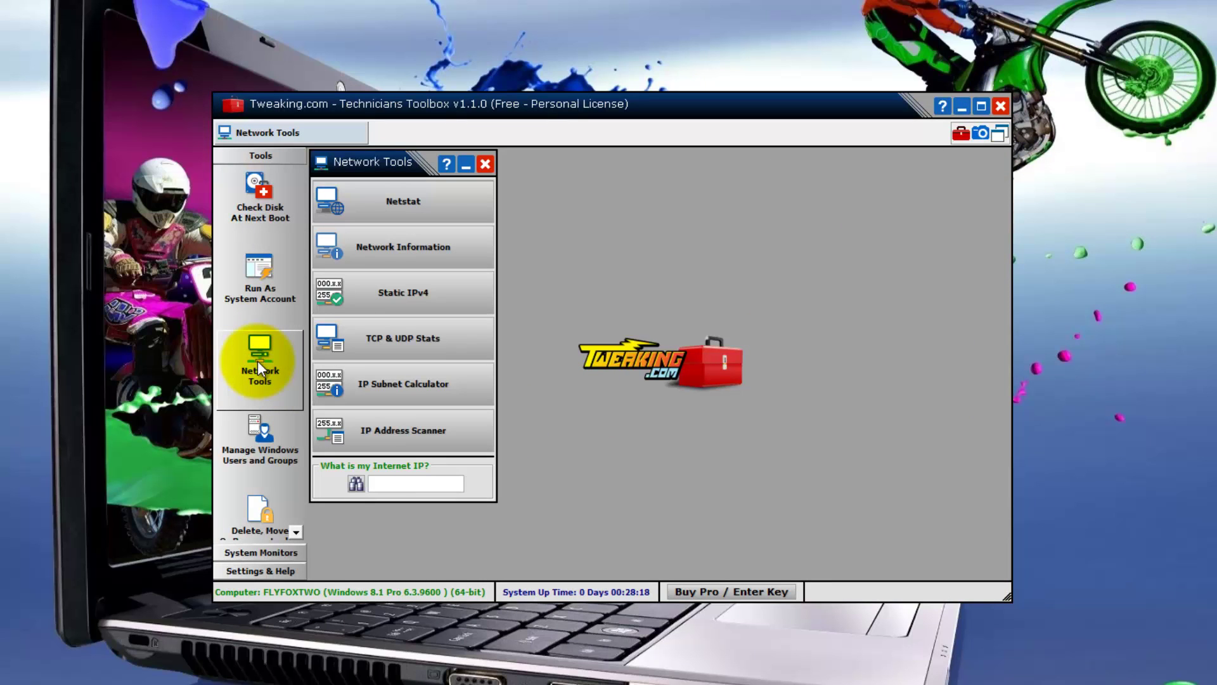
left_click(485, 165)
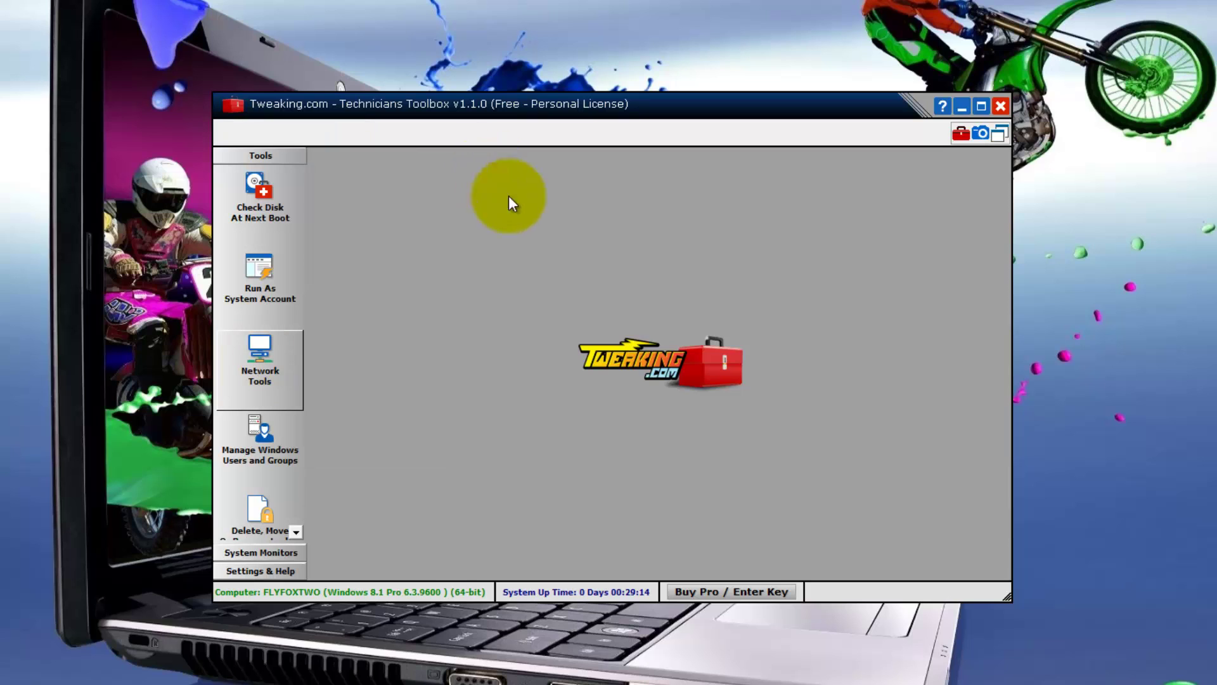
- Examine the Windows user accounts and the user groups in the users and groups manager
left_click(259, 444)
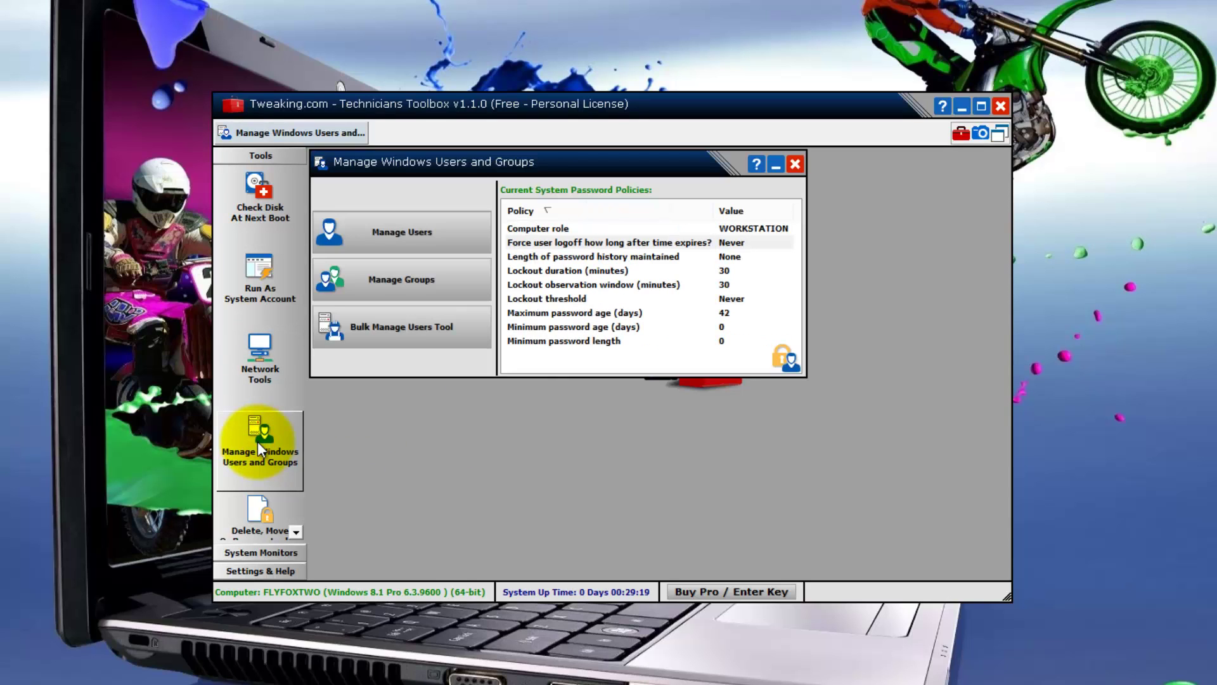
left_click(429, 233)
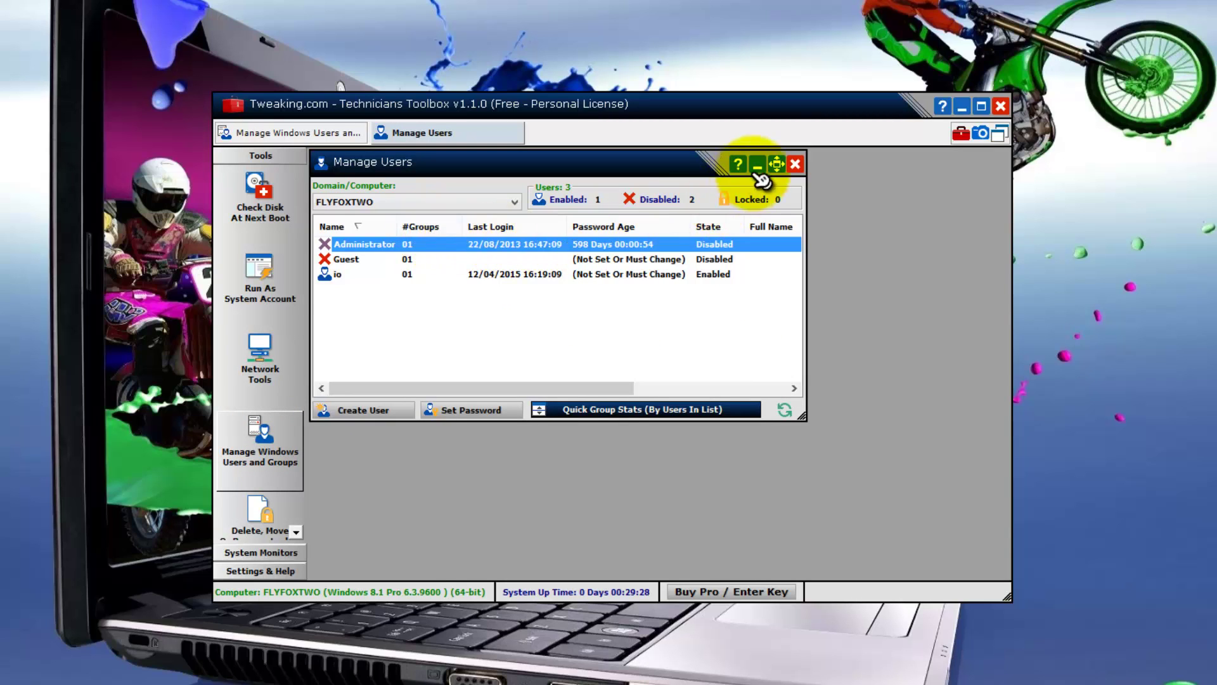
left_click(795, 164)
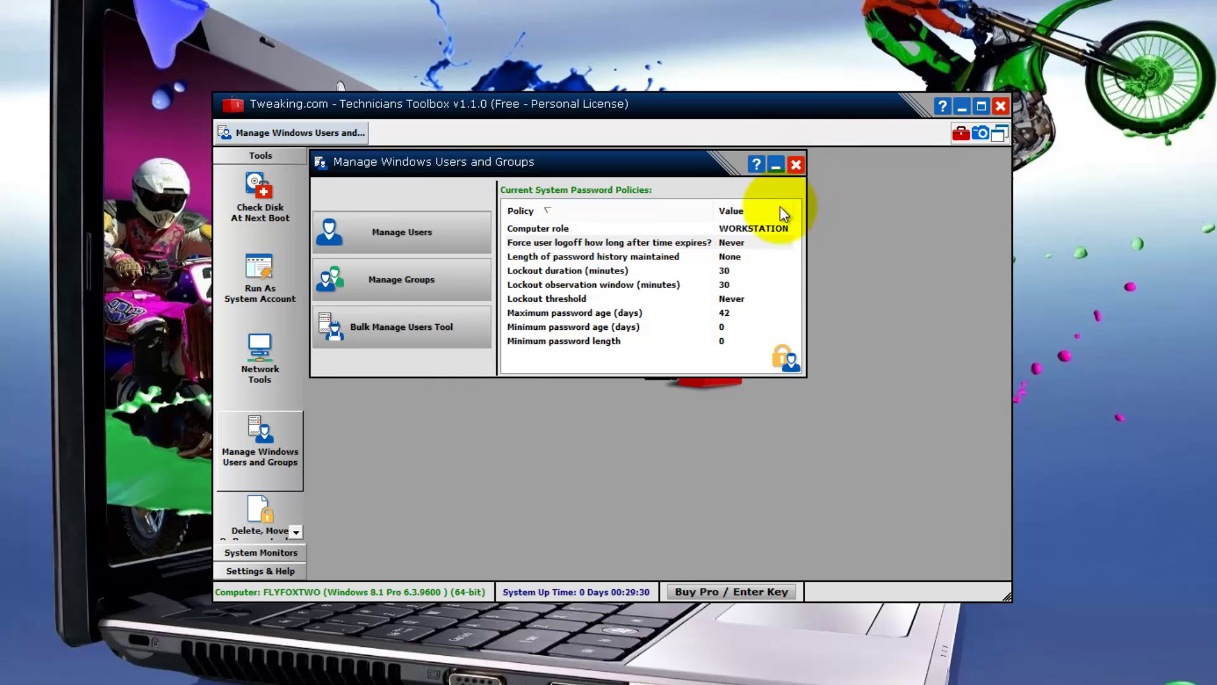
left_click(381, 277)
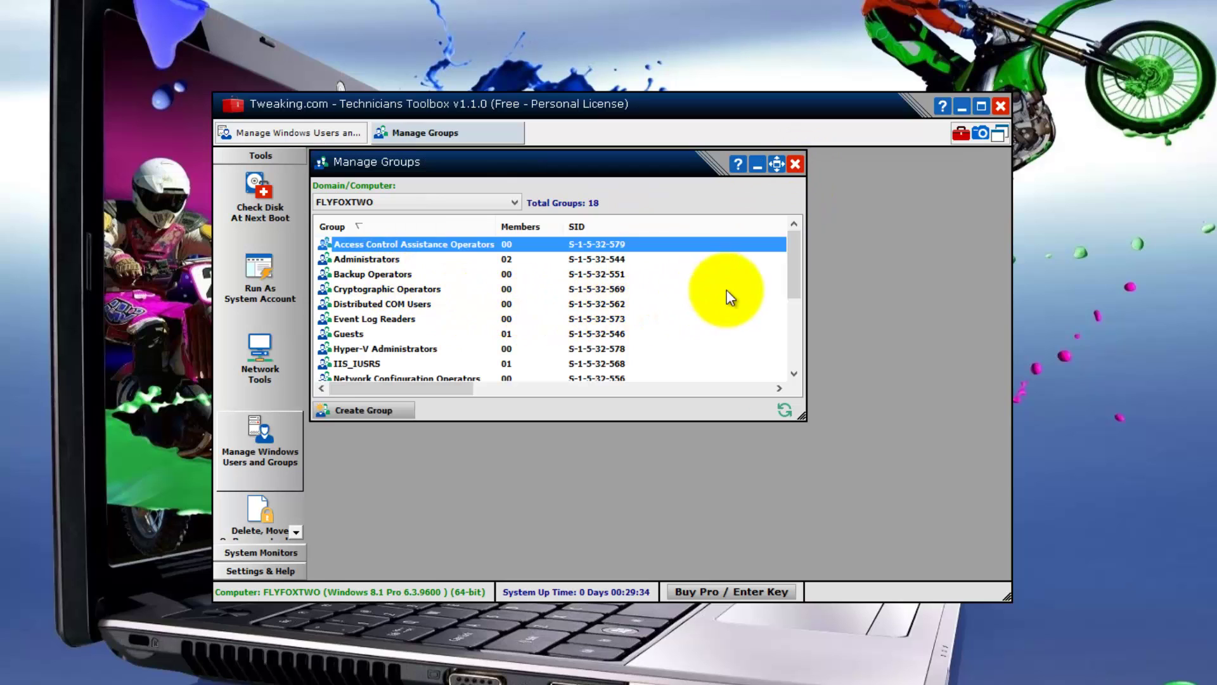
left_click(798, 164)
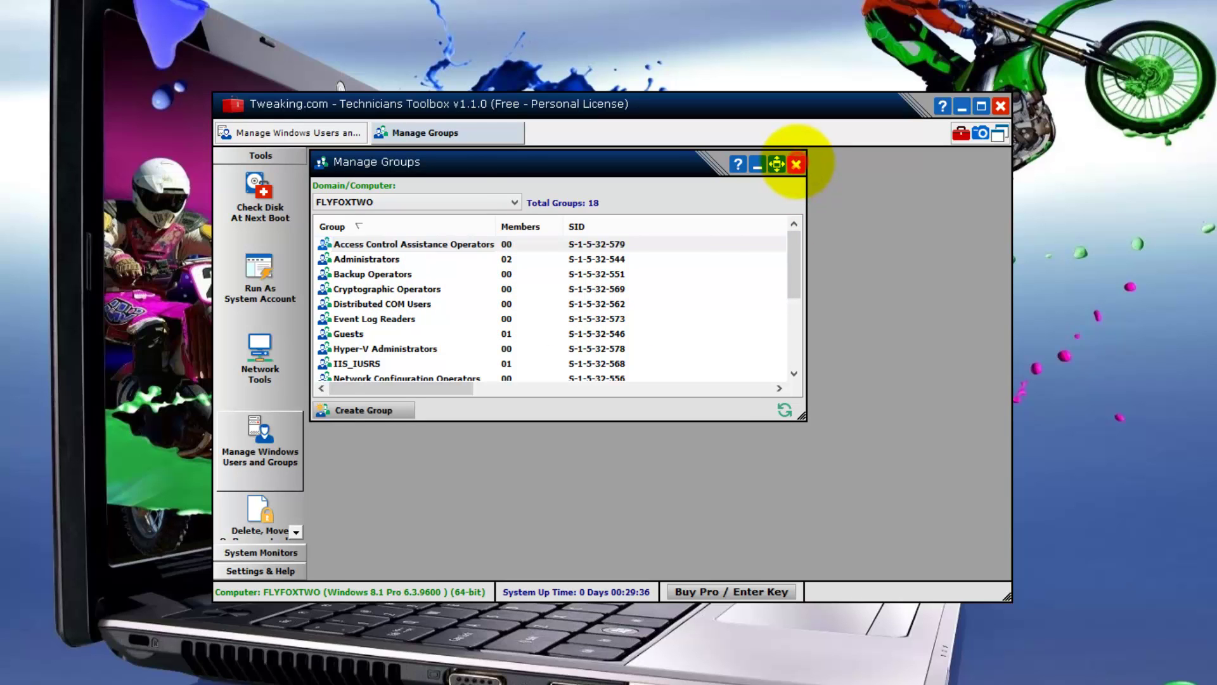
- Review the bulk user management options, and close the users and groups manager
left_click(338, 321)
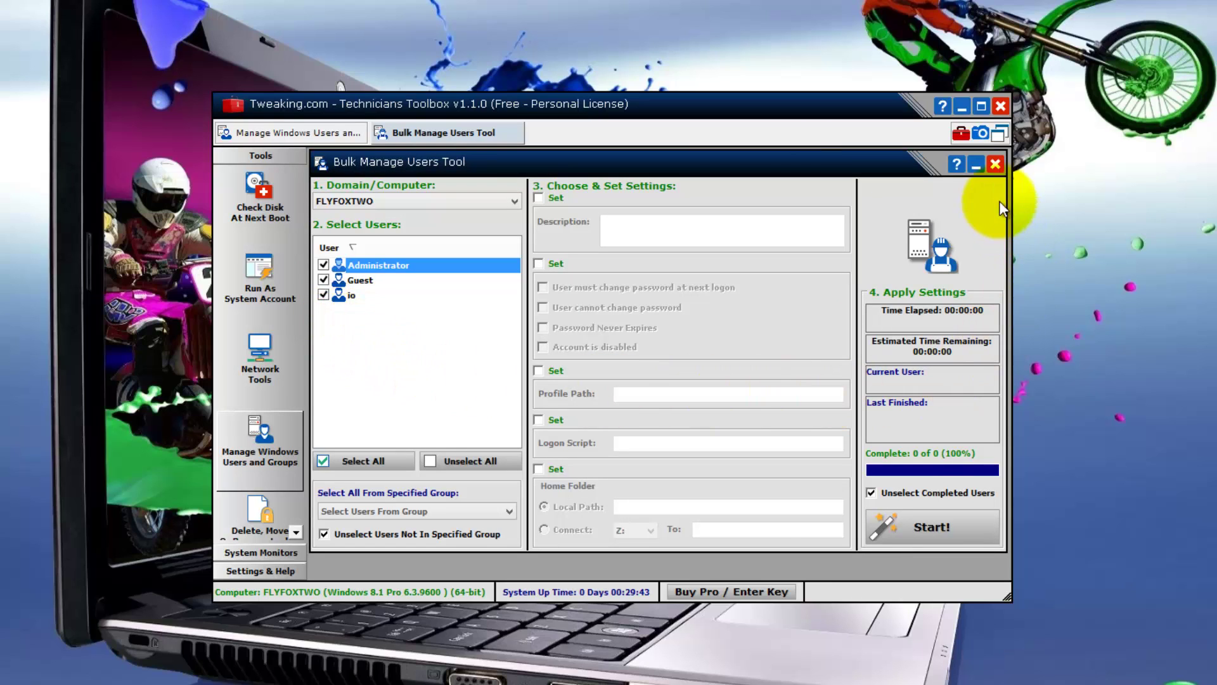
left_click(976, 164)
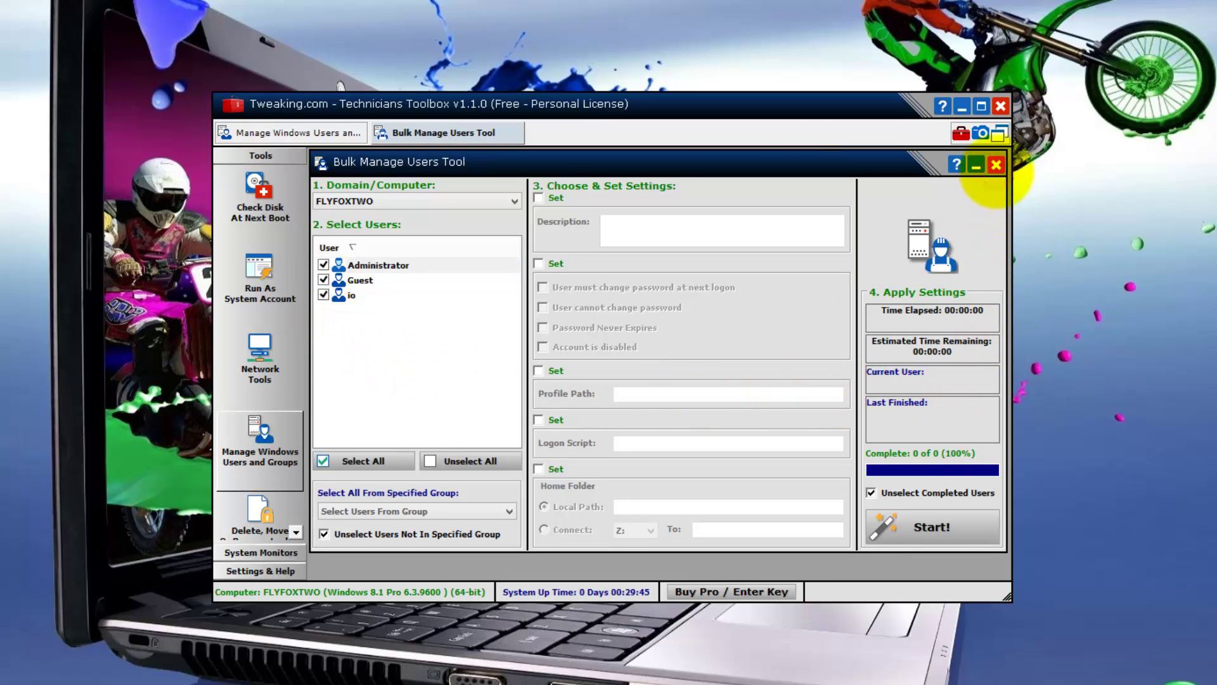
left_click(996, 165)
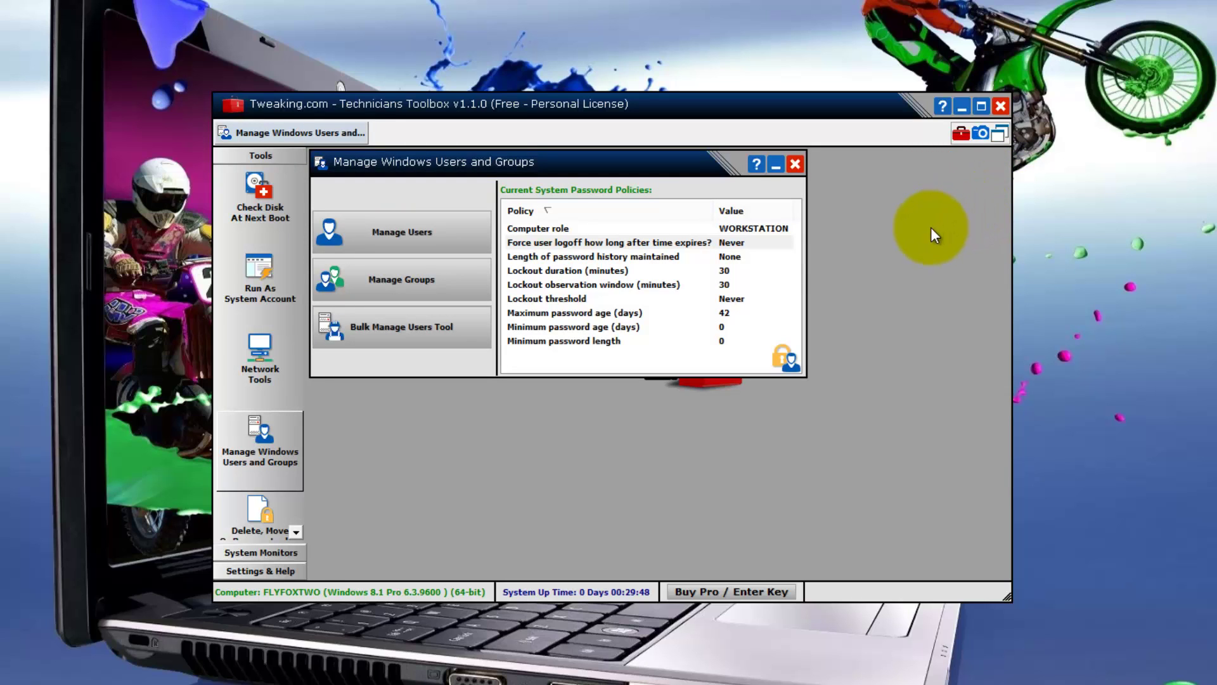
left_click(795, 164)
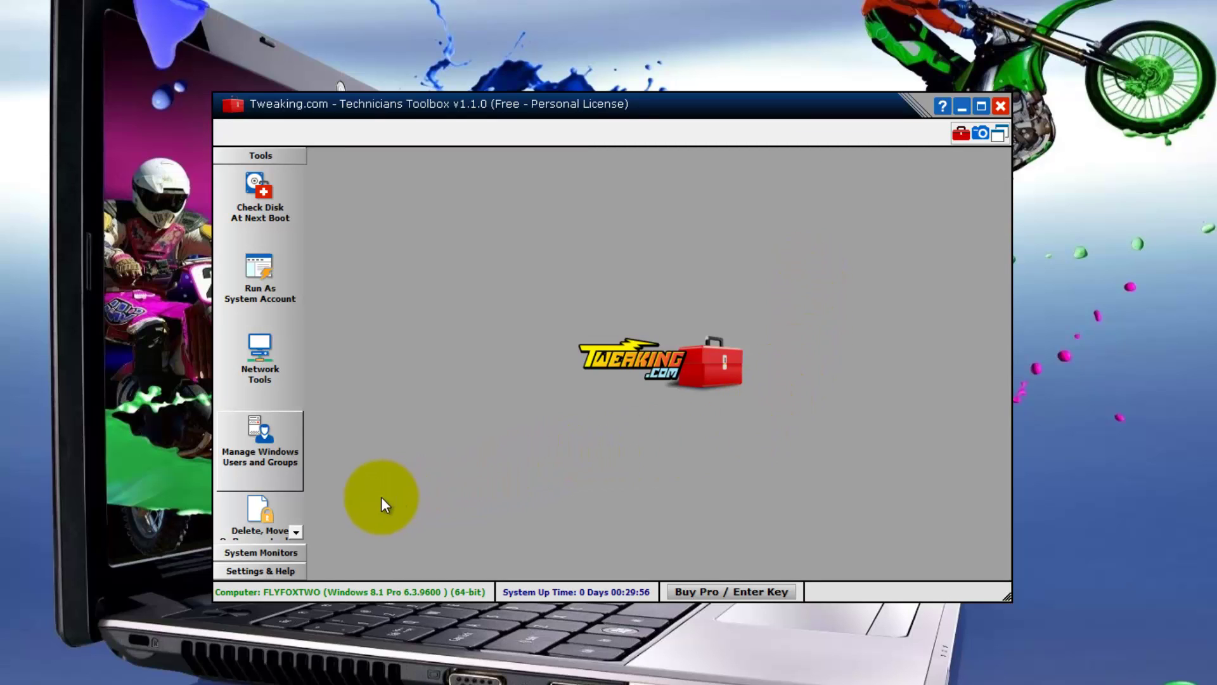
- Add tweaking.com_technicians_toolbox_setup from Downloads to the locked files marked for deletion at bootup, and close the tool without applying the list
left_click(254, 515)
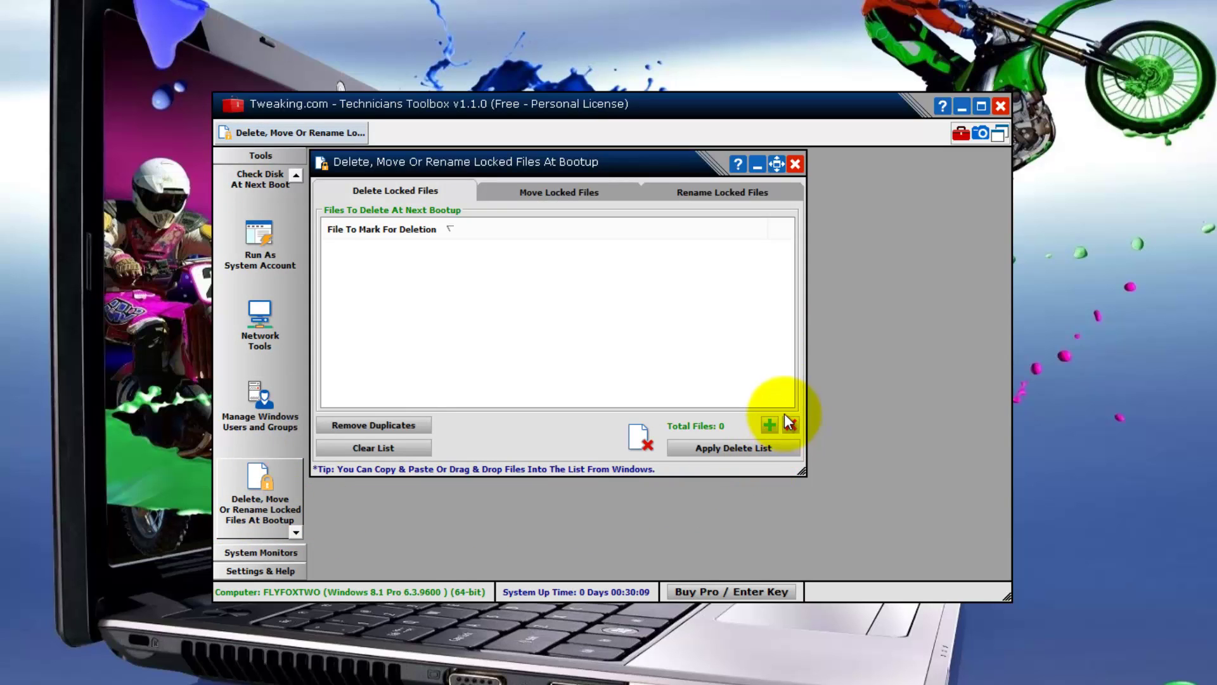
left_click(768, 425)
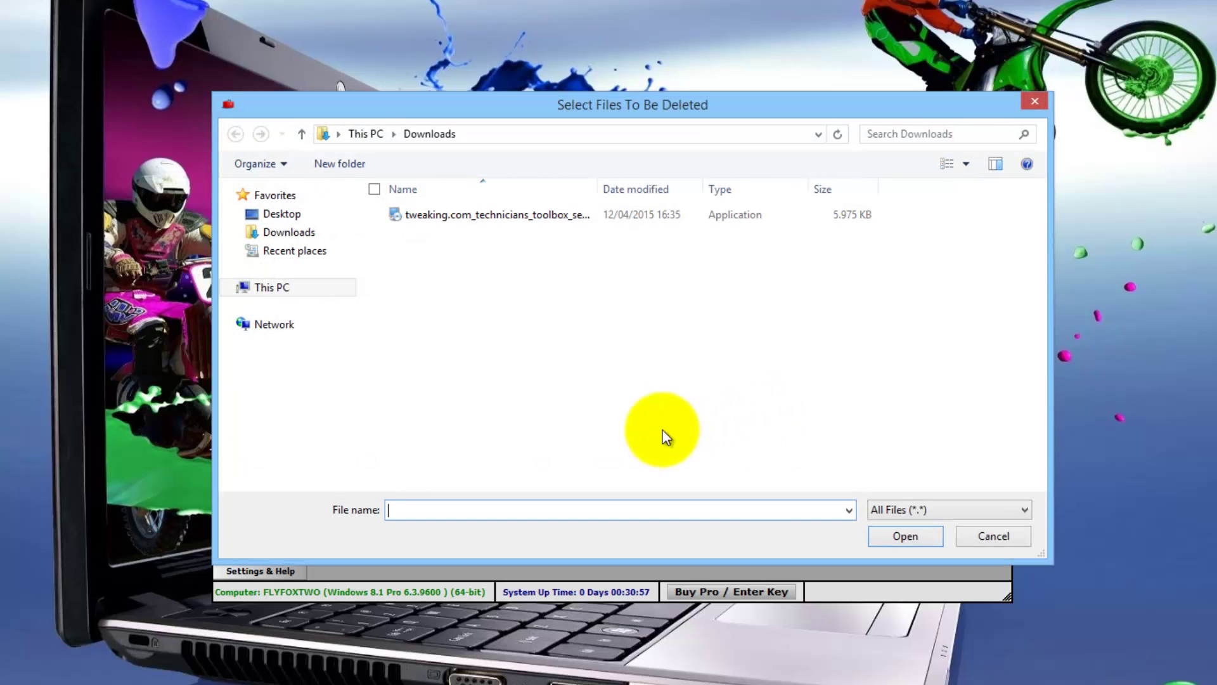
left_click(483, 219)
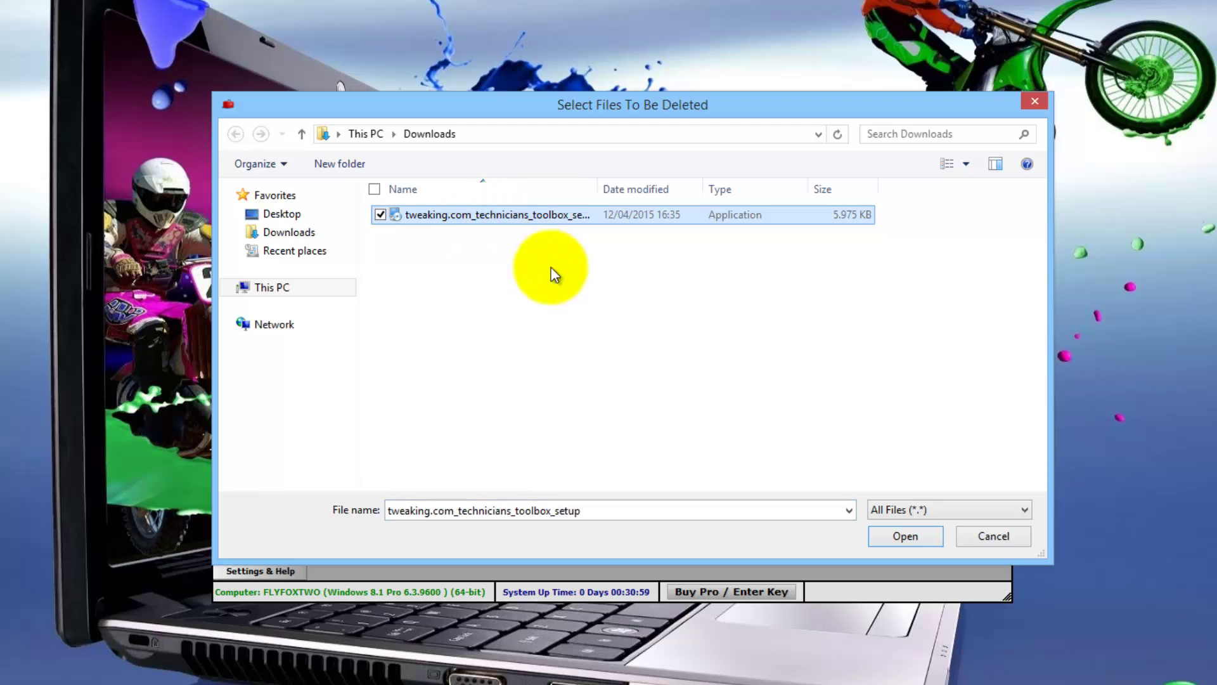
left_click(903, 535)
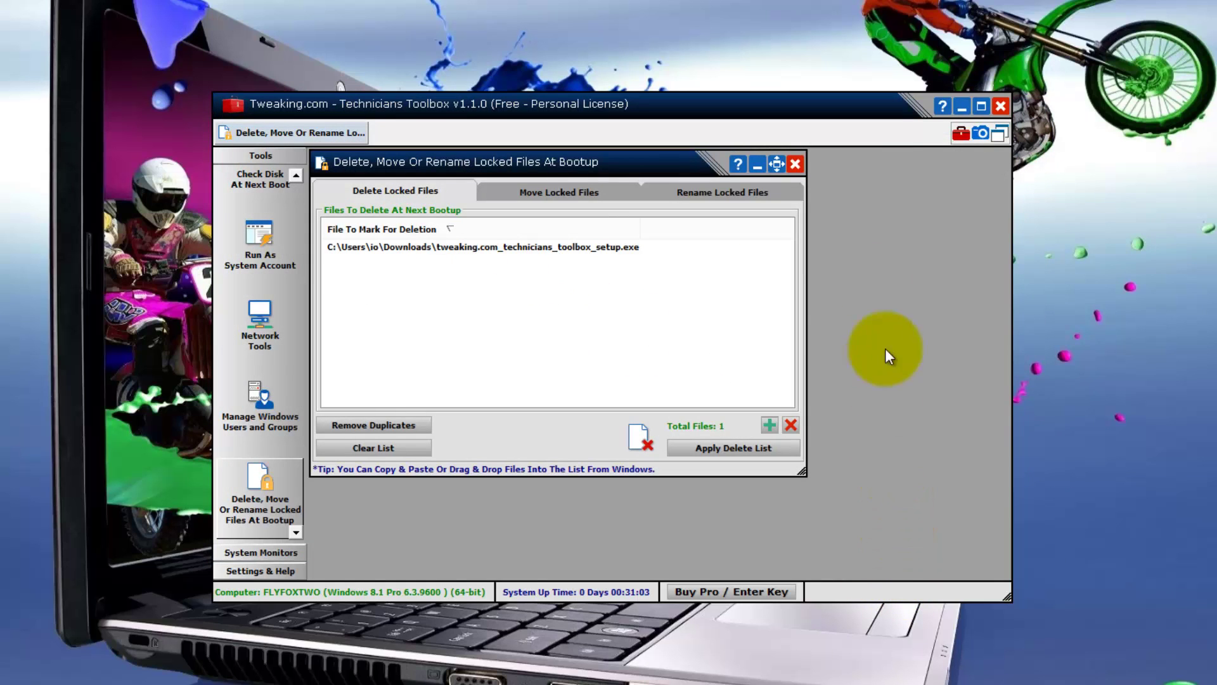
left_click(796, 165)
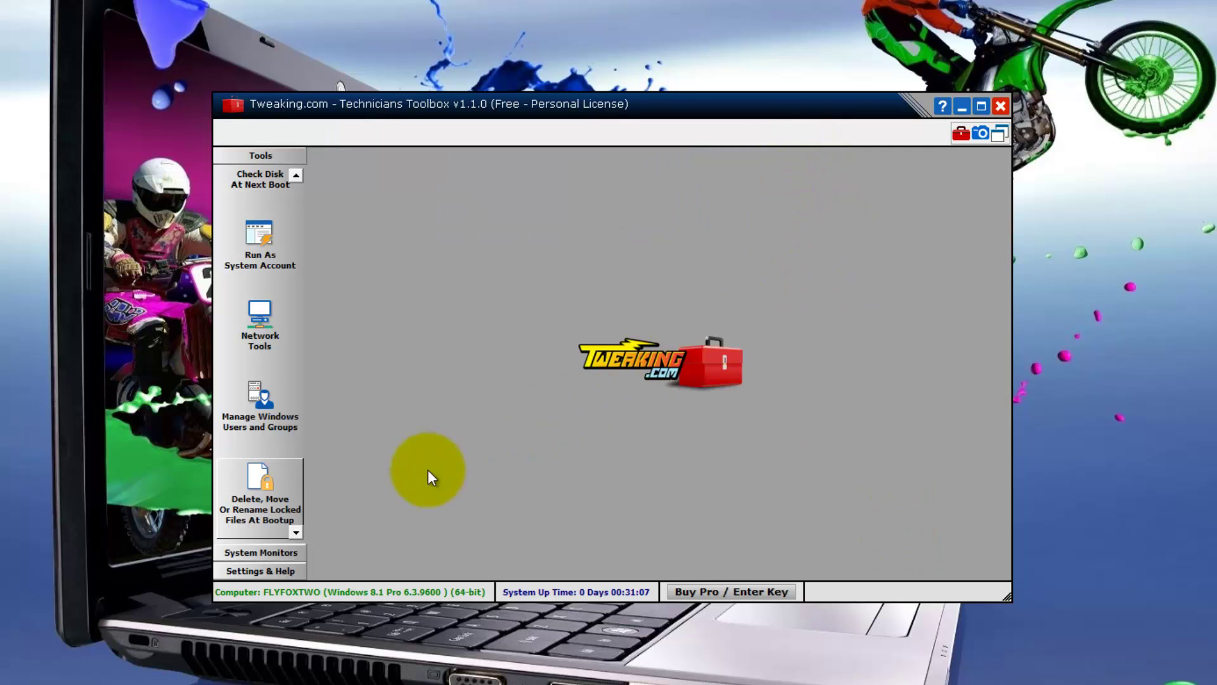
- Examine the services in the svchost.exe lookup and the actions available for the BFE service, and close the lookup
left_click(296, 531)
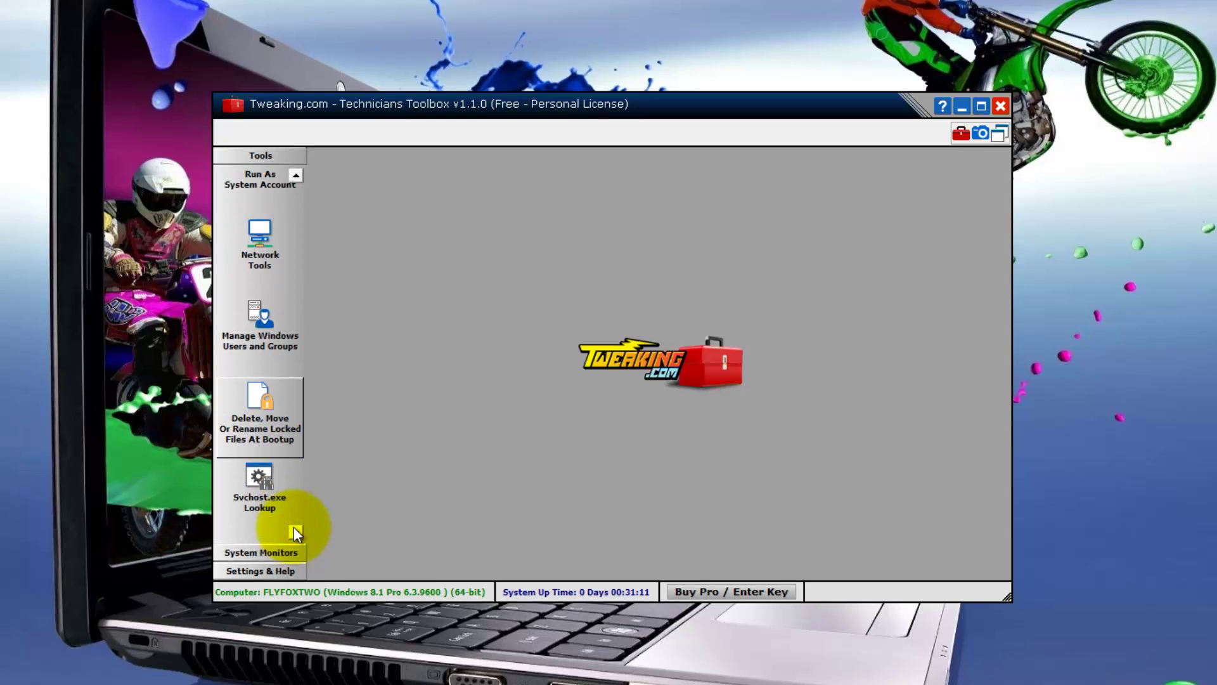
left_click(295, 531)
left_click(295, 531)
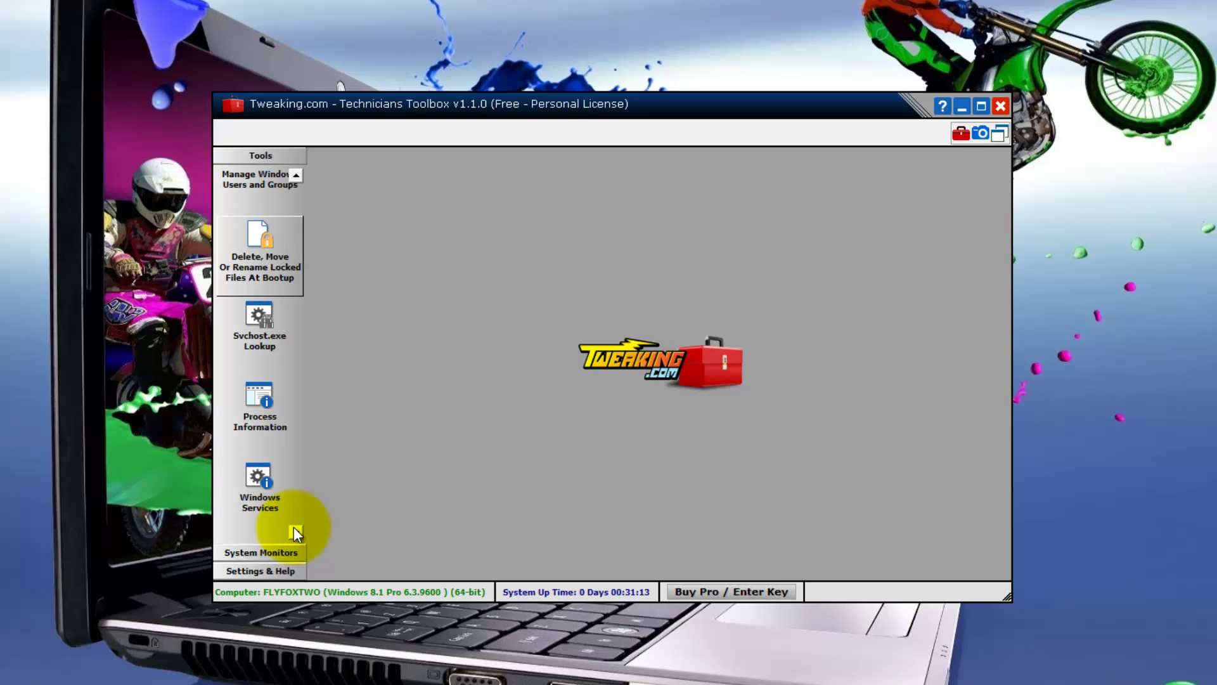
left_click(295, 531)
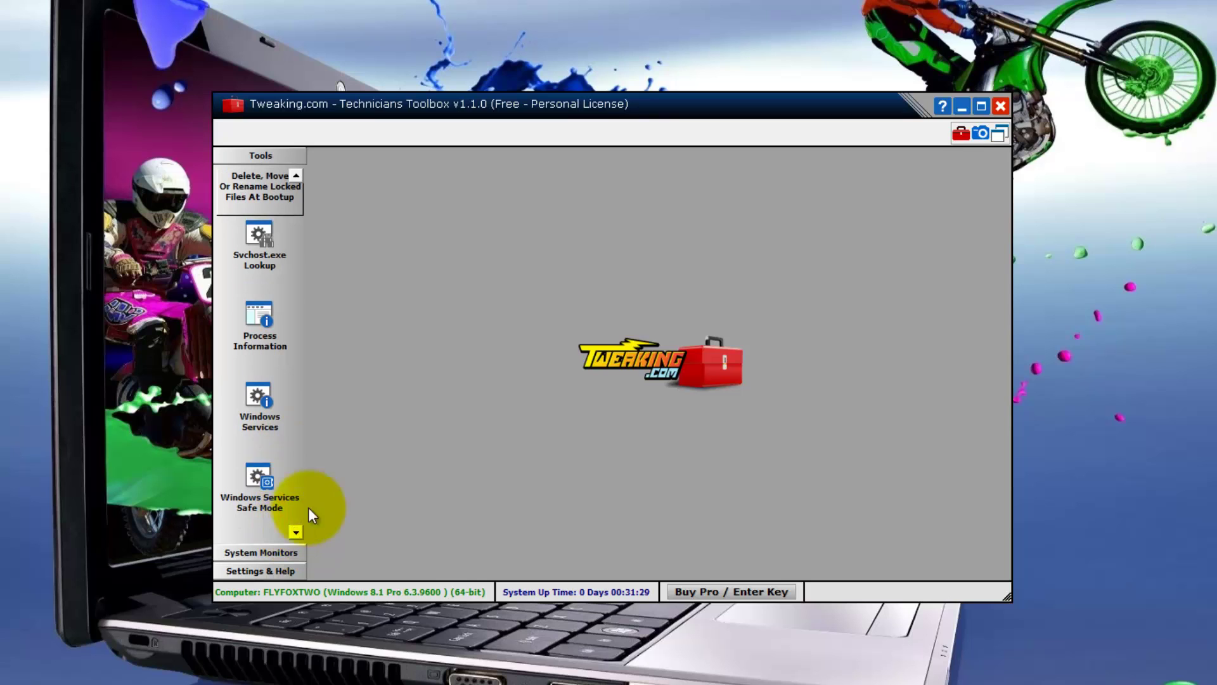
left_click(254, 240)
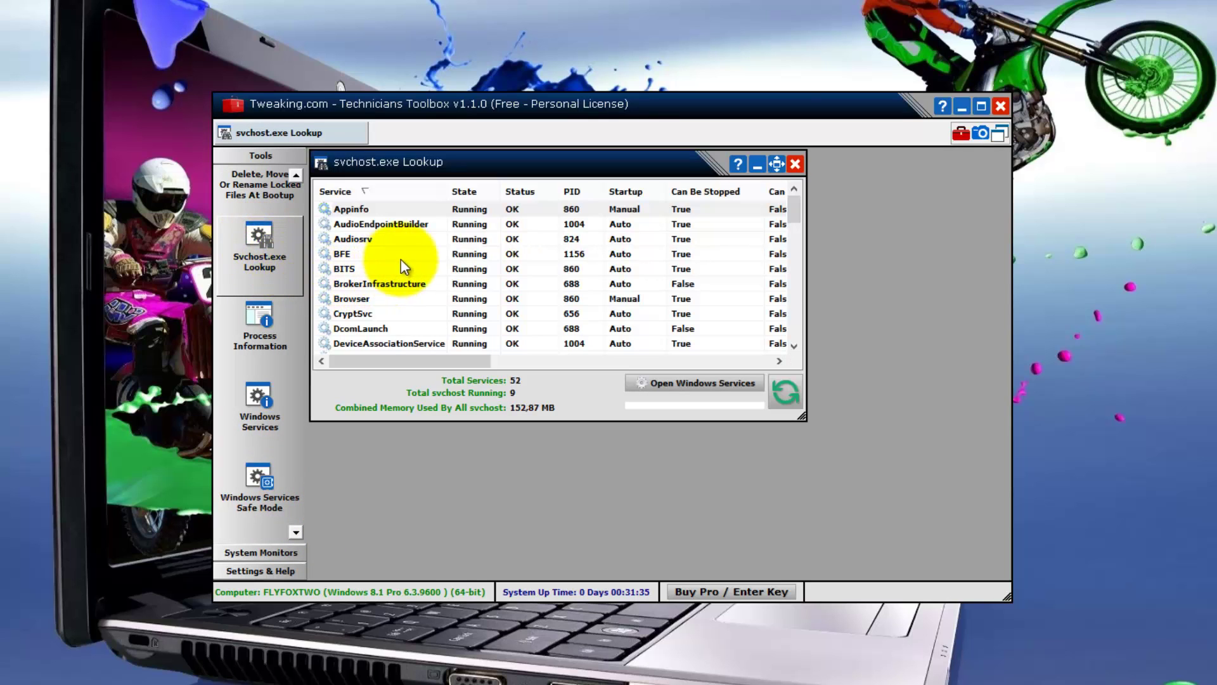
left_click(403, 255)
right_click(403, 253)
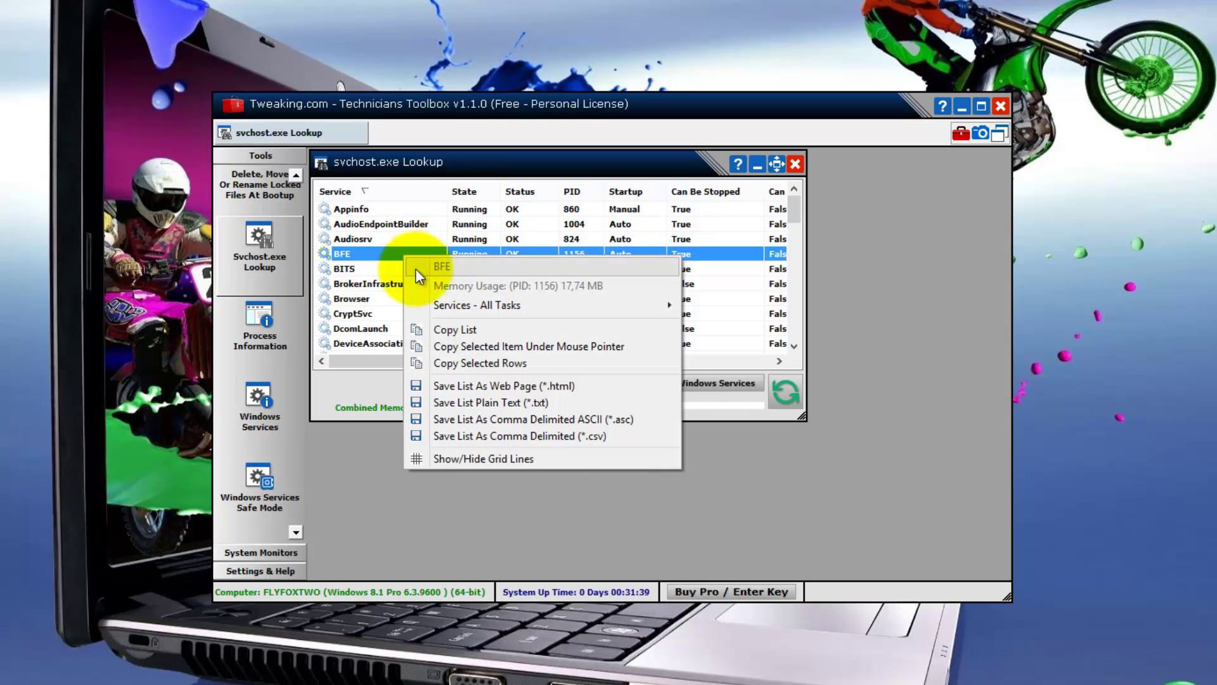
mouse_move(417, 302)
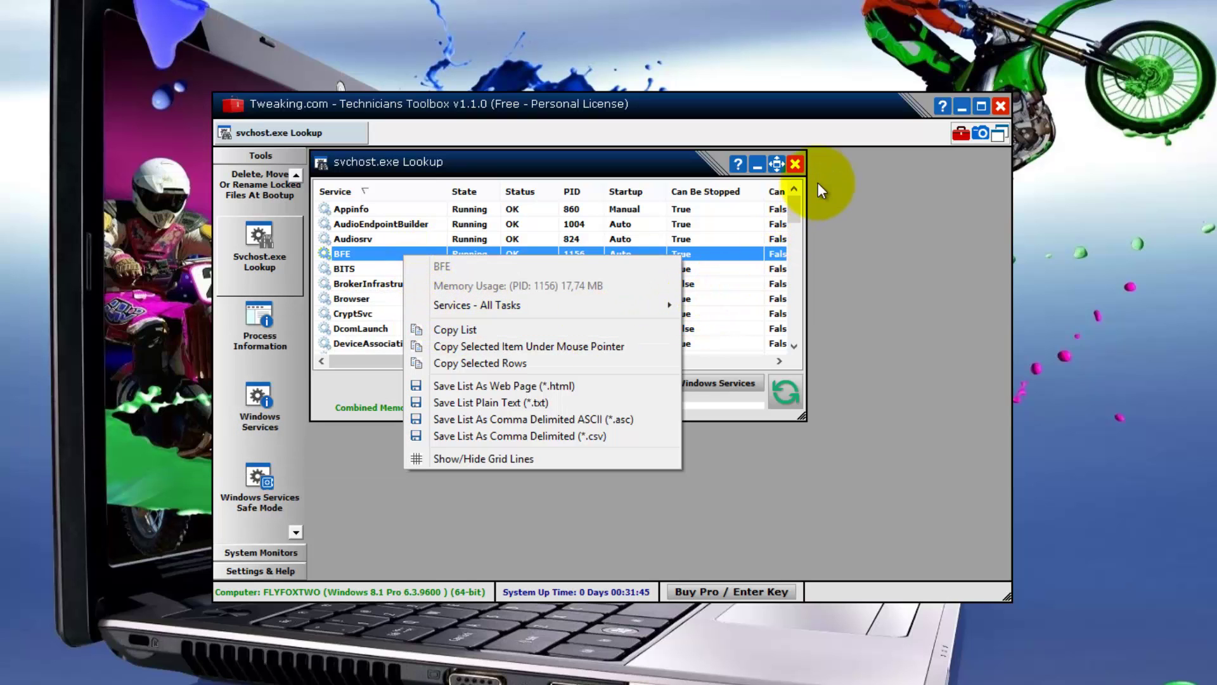
left_click(798, 164)
left_click(797, 163)
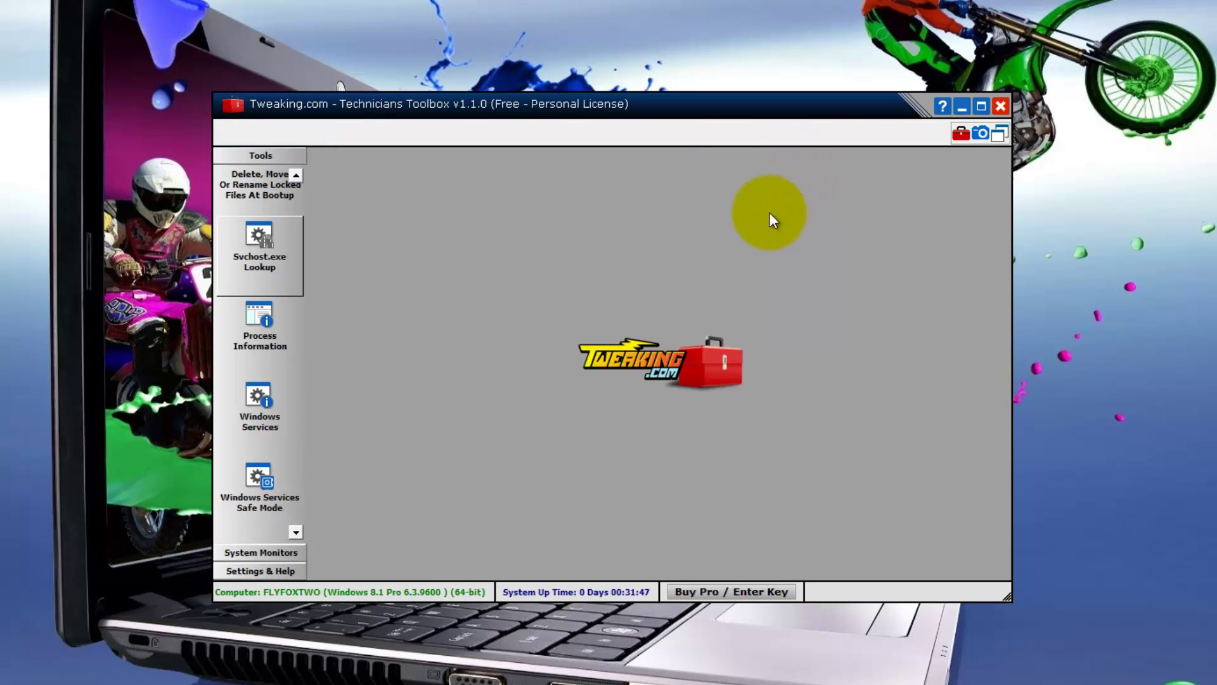
- Examine the running processes and the task options for dasHost.exe in Process Information, and close the tool
left_click(261, 325)
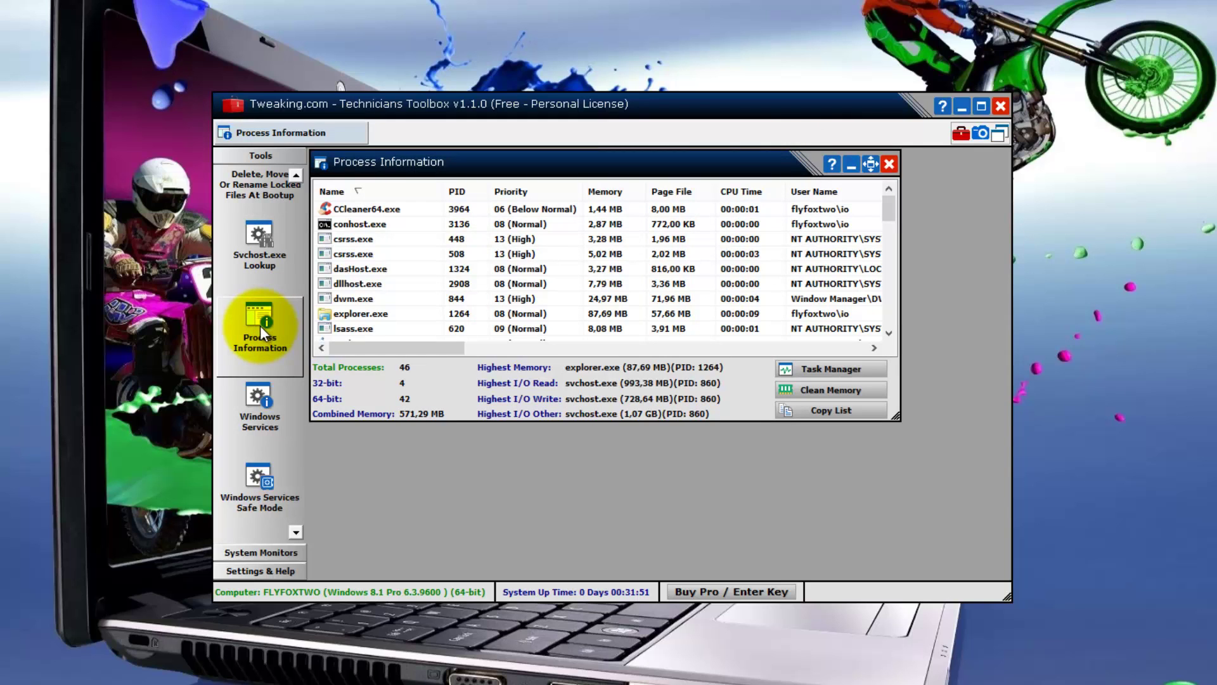
left_click(375, 272)
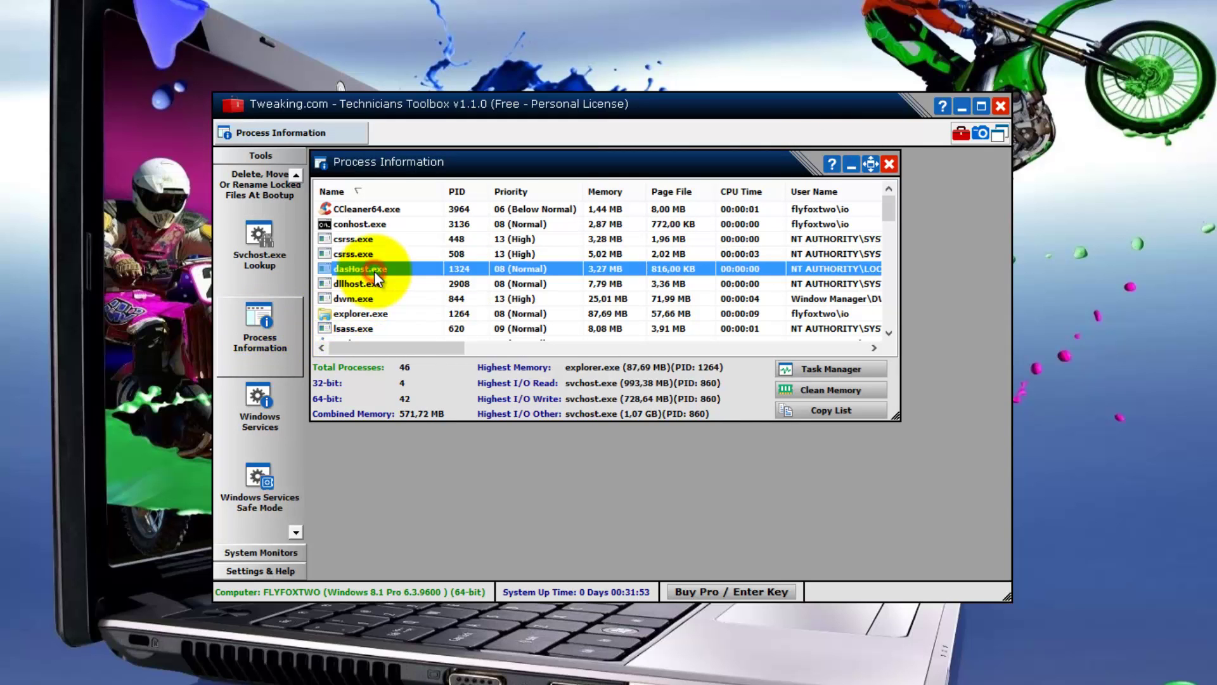
right_click(374, 272)
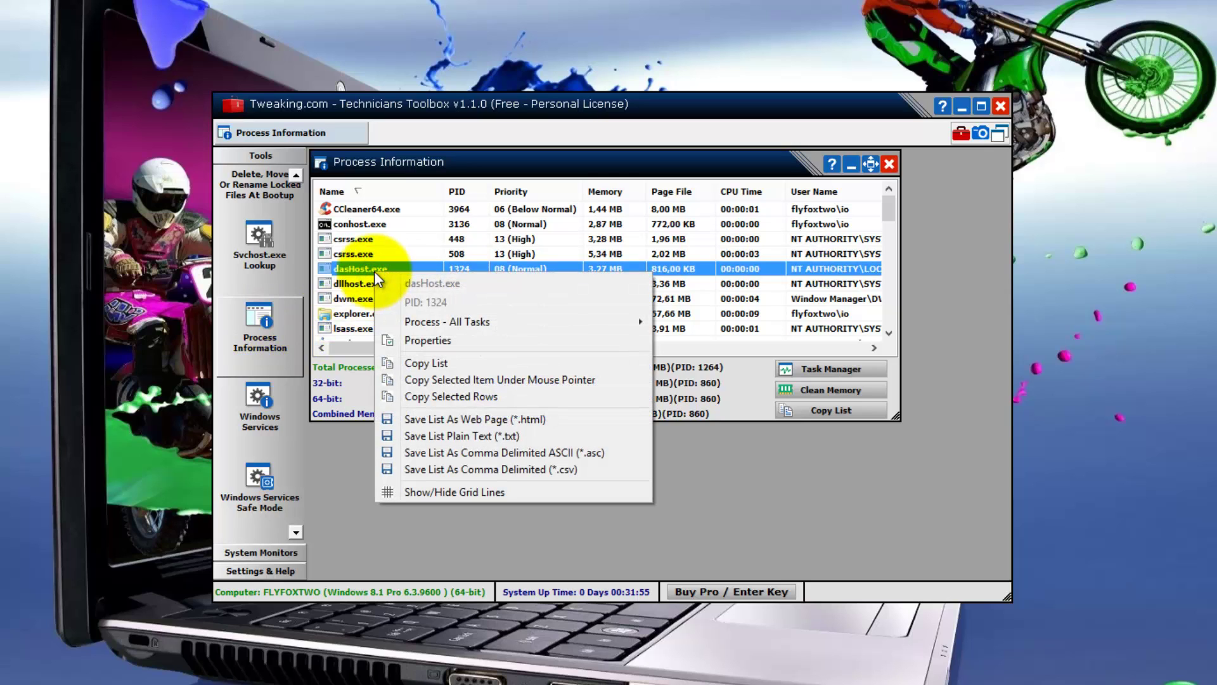
mouse_move(400, 322)
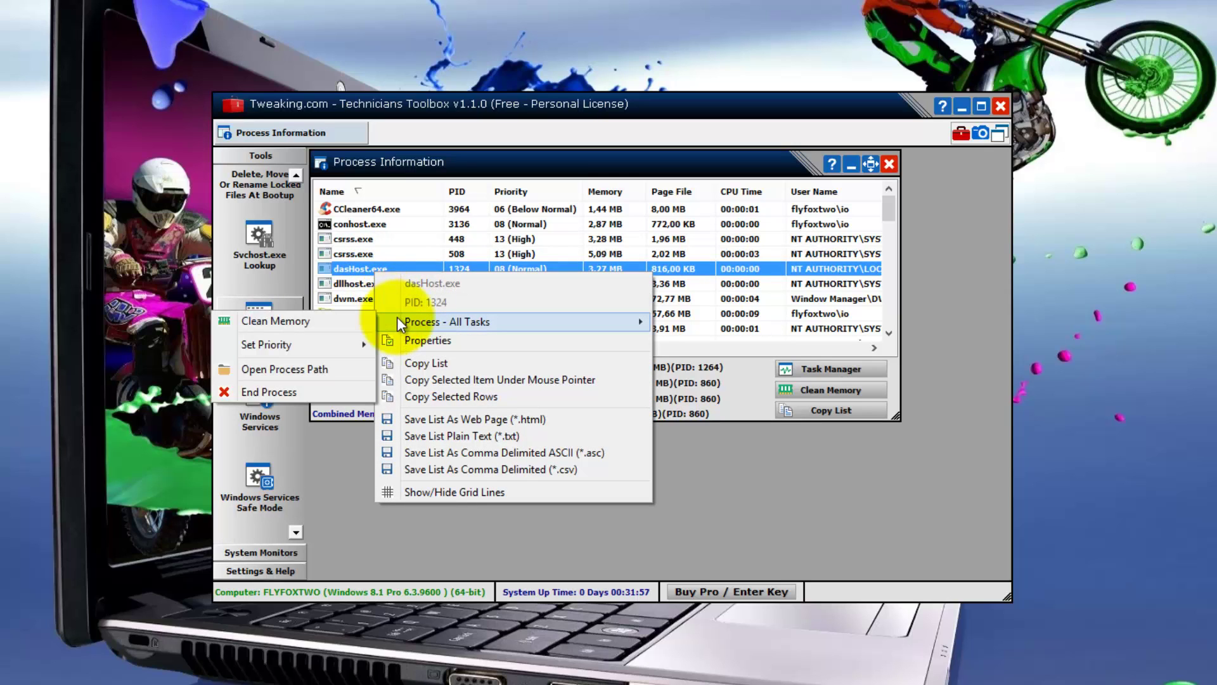
left_click(890, 164)
left_click(890, 164)
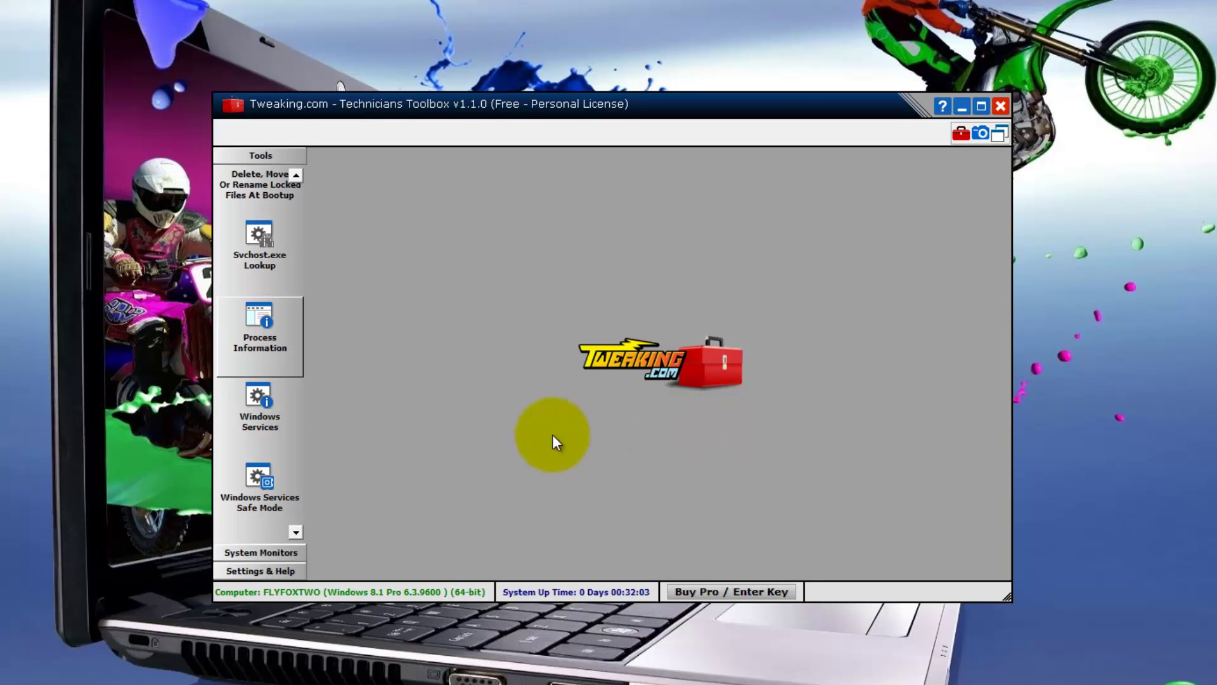
- Examine the Windows services list and the tasks available for the Appinfo service, and close the tool
left_click(268, 420)
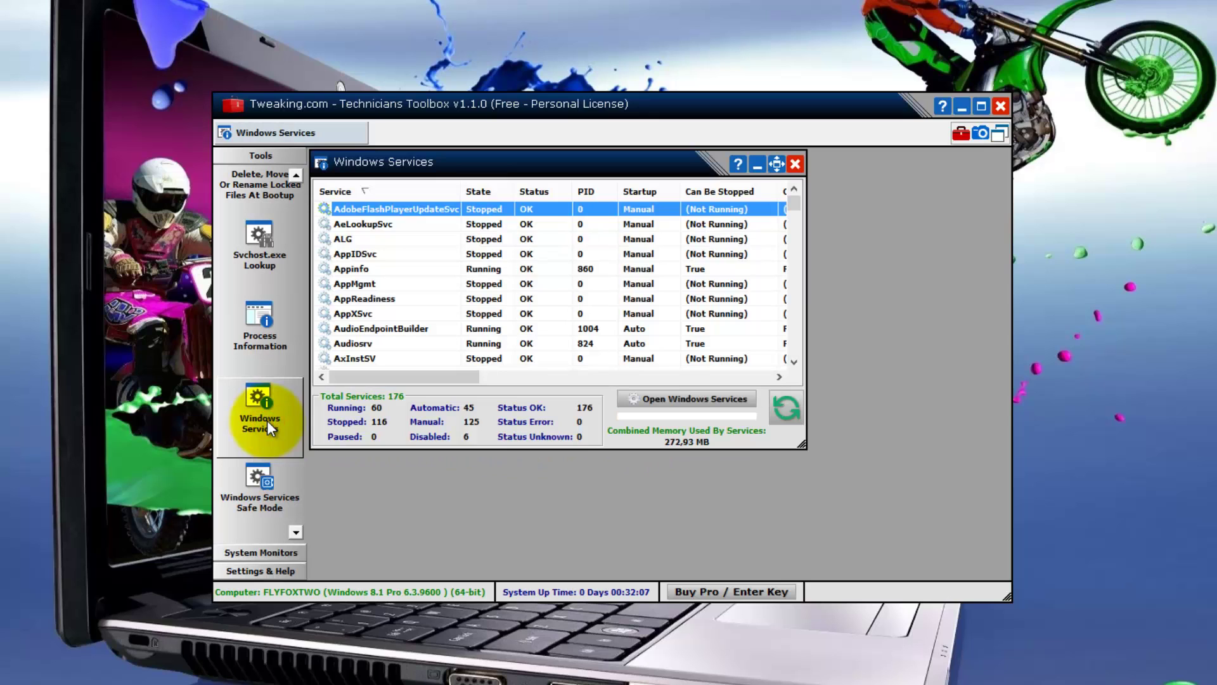
left_click(375, 268)
right_click(375, 268)
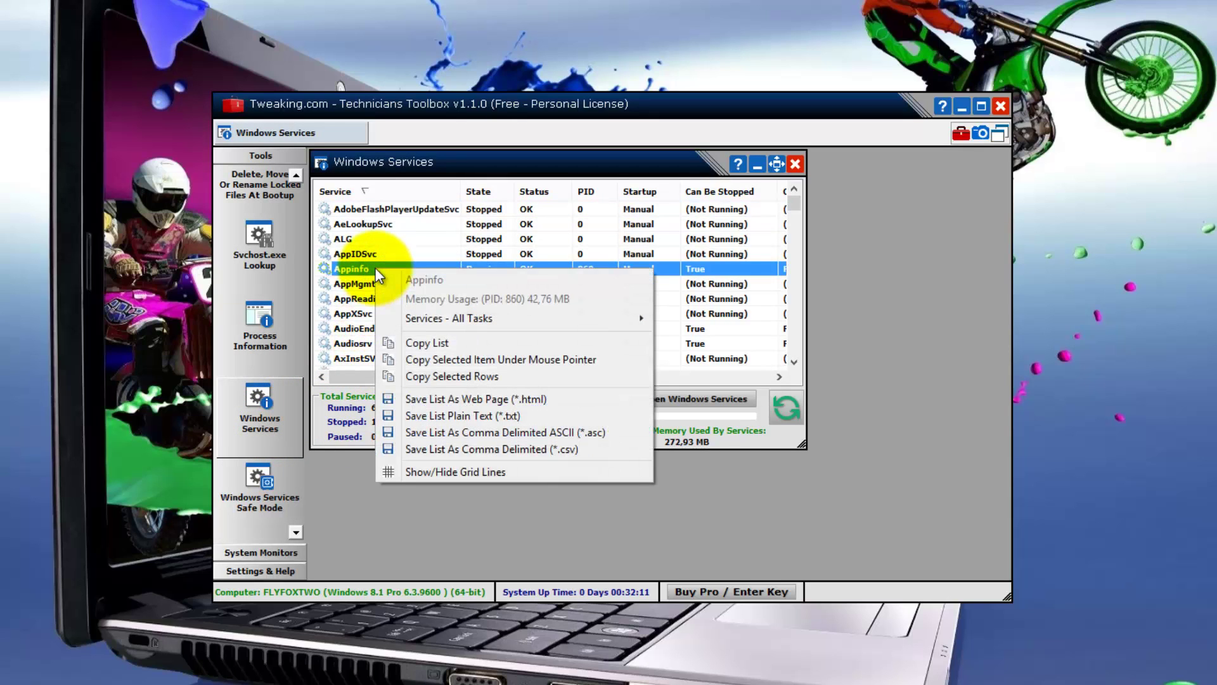
mouse_move(389, 319)
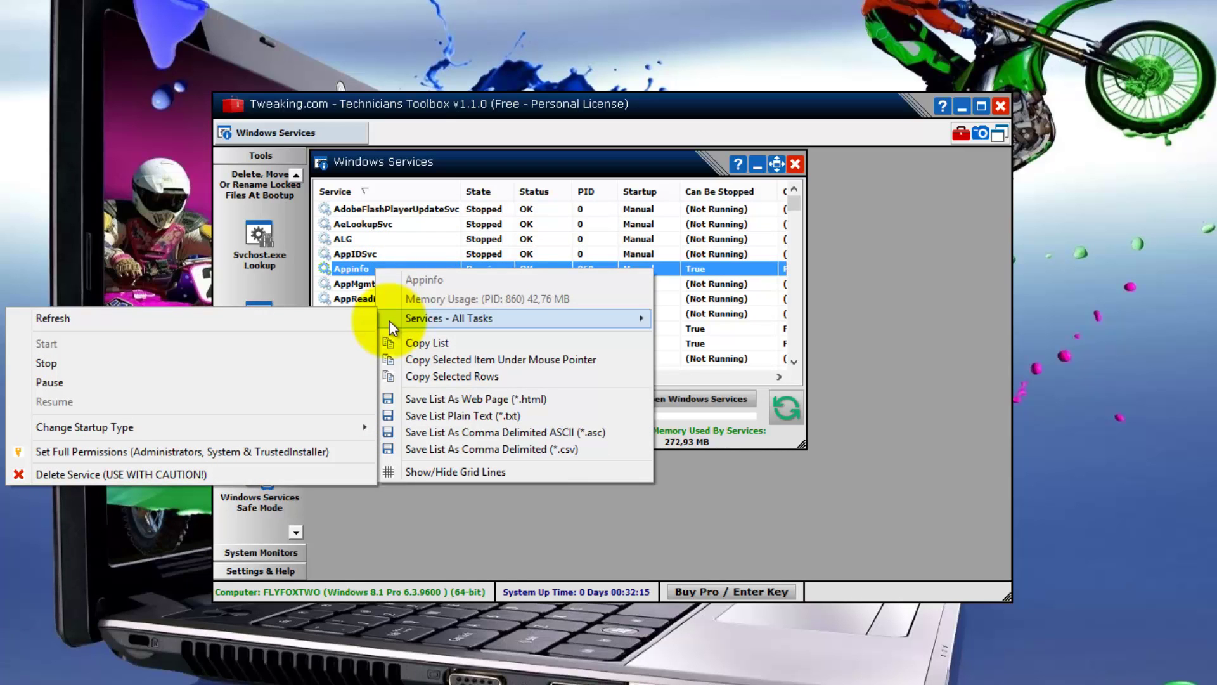
left_click(800, 162)
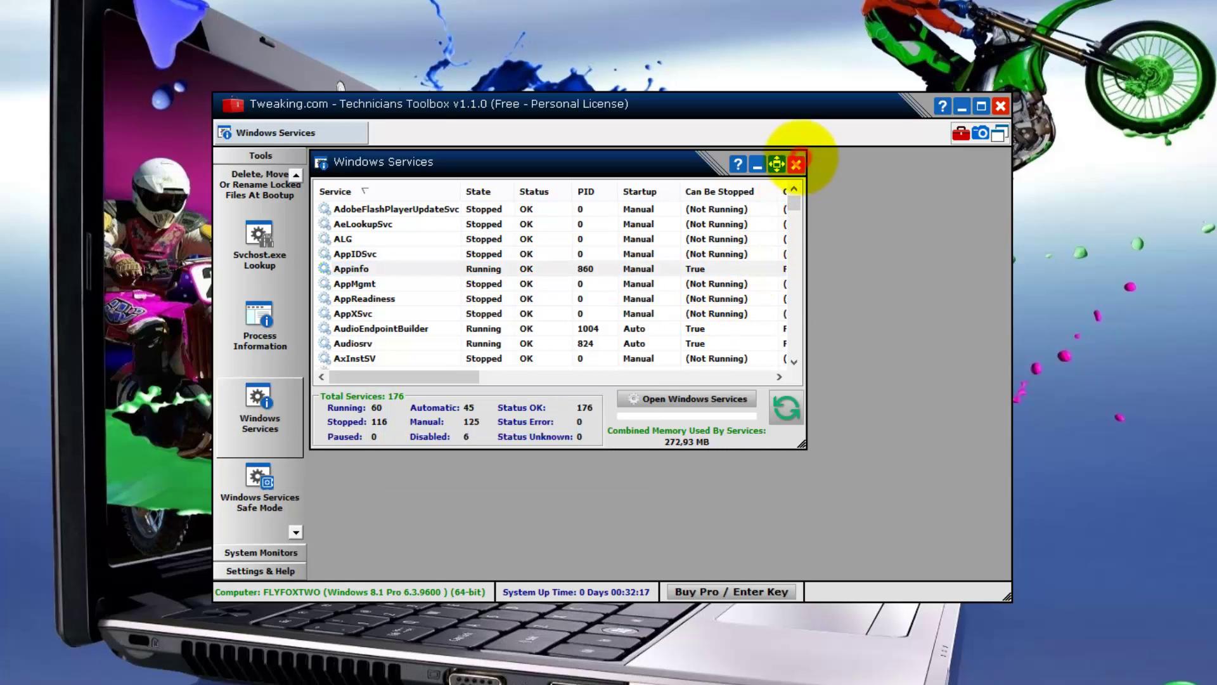
left_click(796, 164)
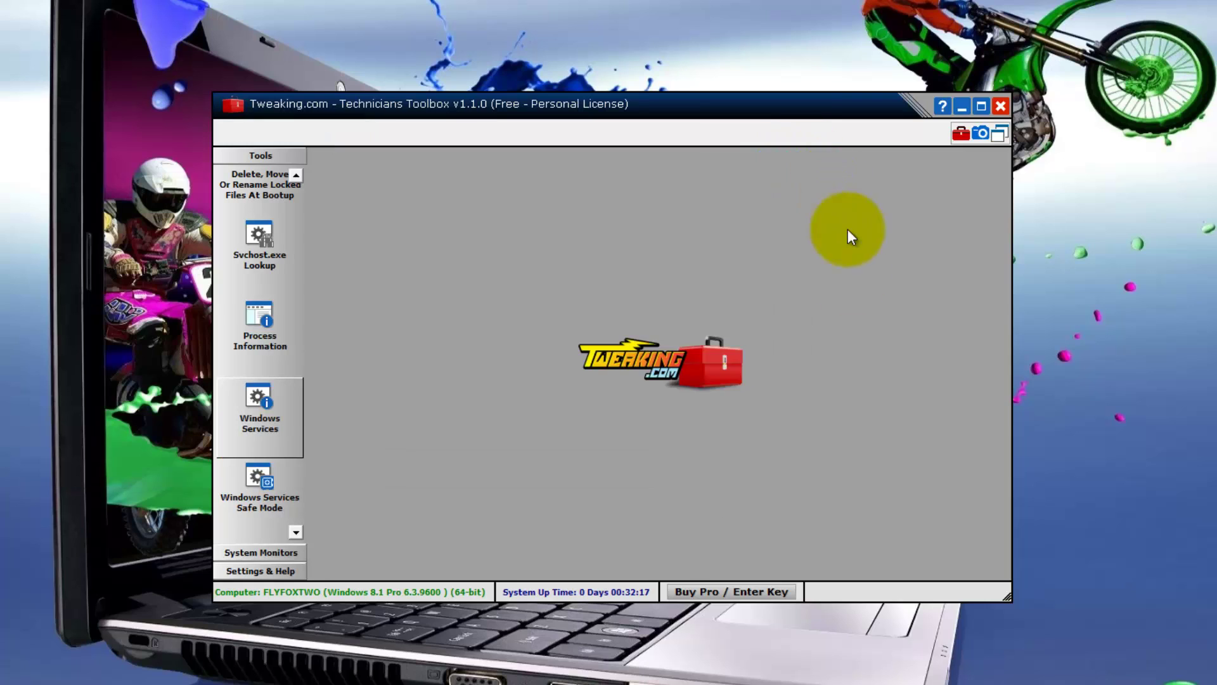
- Review which Windows services are allowed in Safe Mode and the list options for AppXSvc, and close the tool
left_click(253, 487)
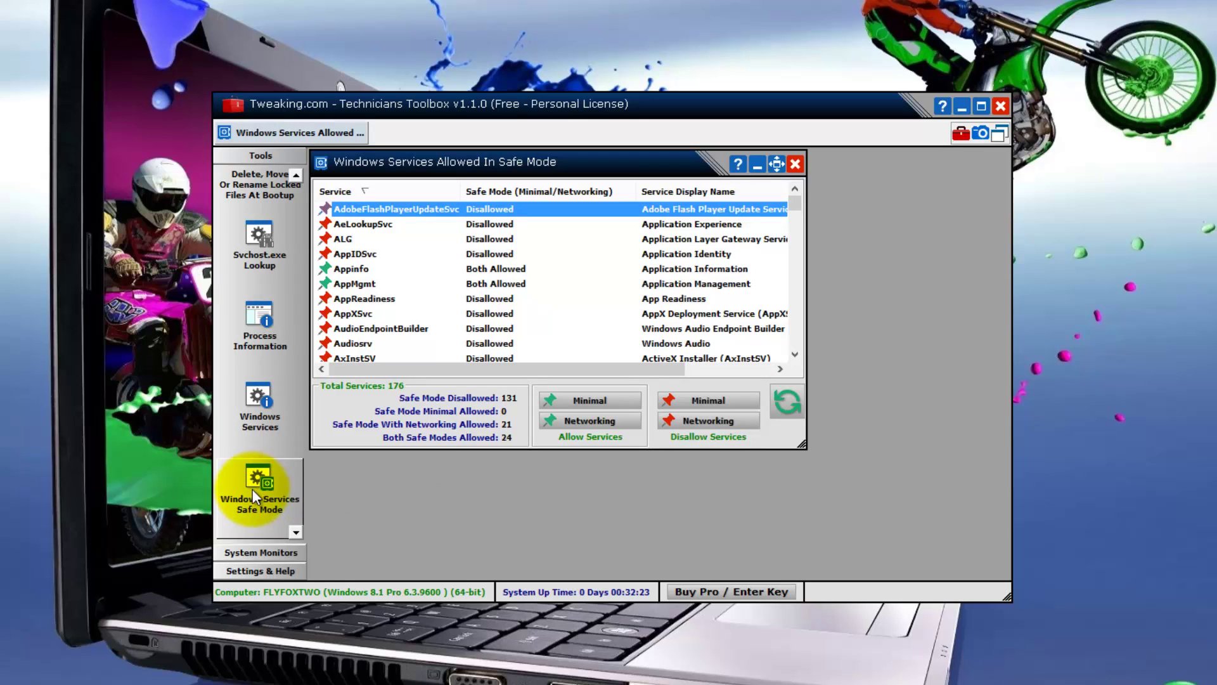
left_click(429, 311)
right_click(429, 311)
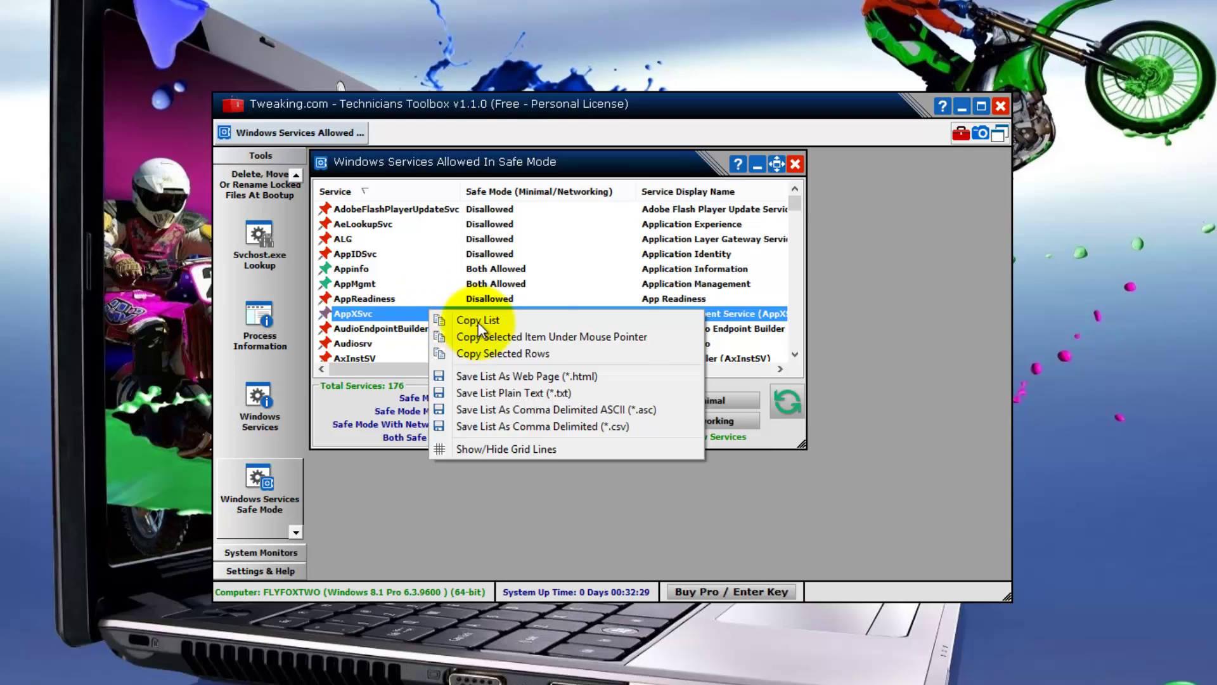
left_click(796, 164)
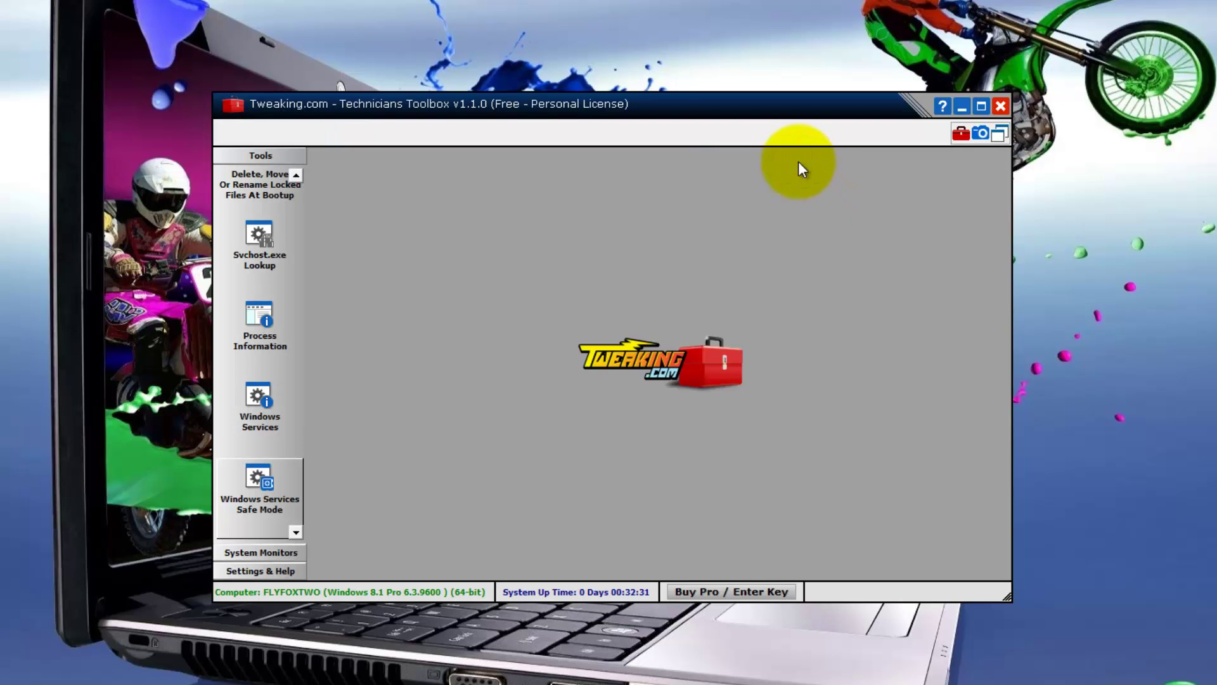
- Start a Windows Shutdown Timer countdown of 2 hours 10 minutes with the Reboot action, and stop it and close the timer
left_click(294, 534)
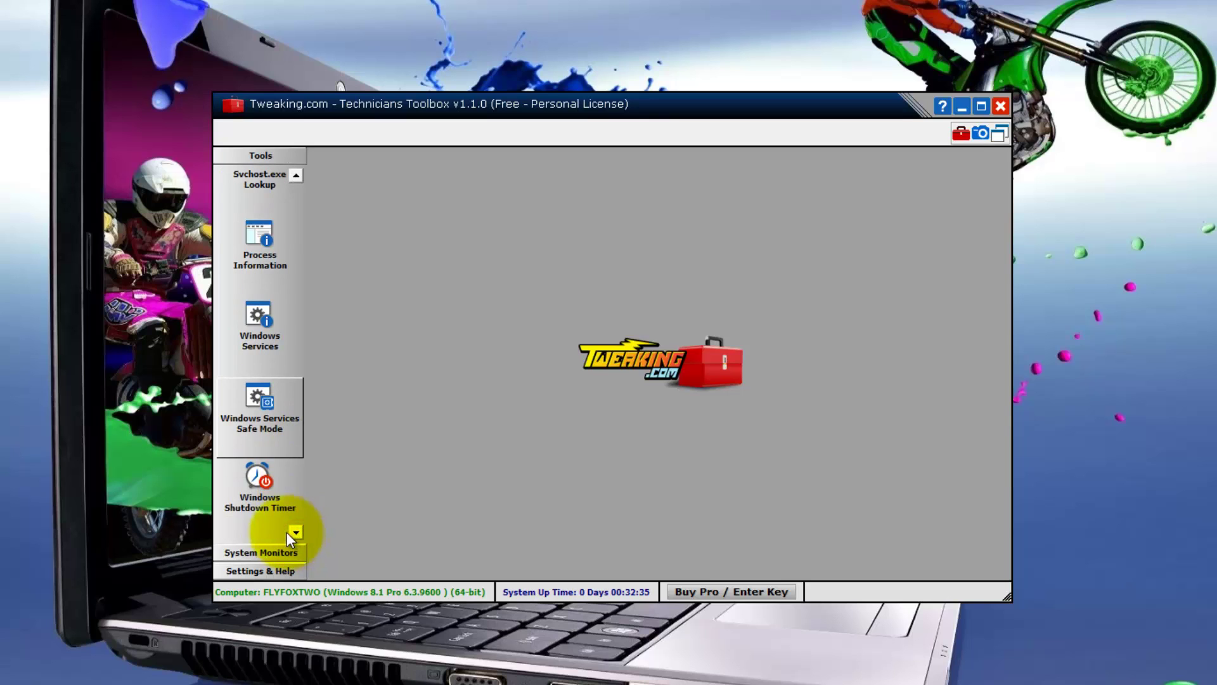
left_click(262, 480)
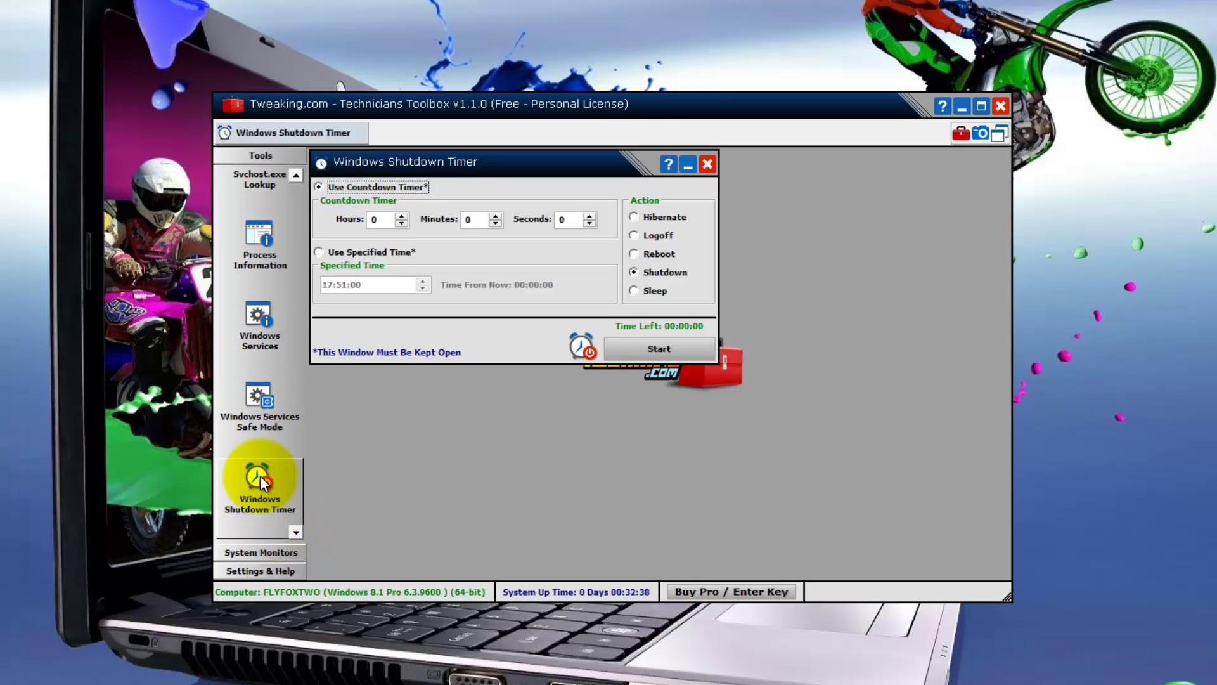
left_click(402, 216)
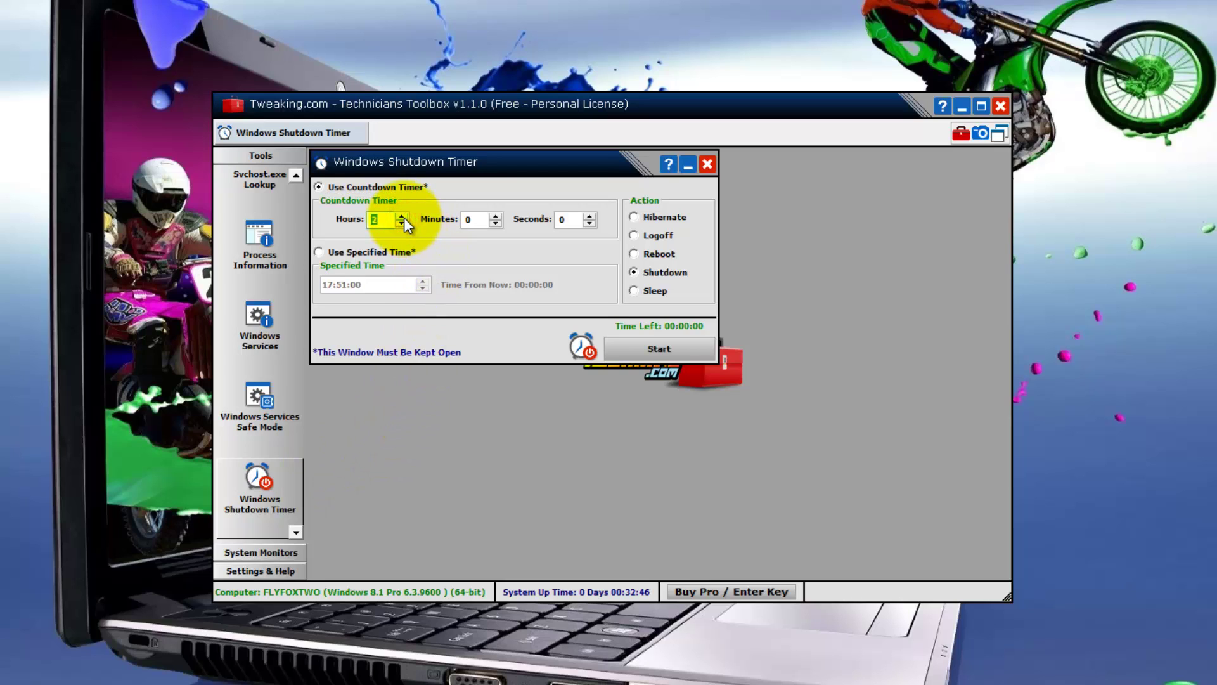
left_click(497, 215)
left_click(497, 215)
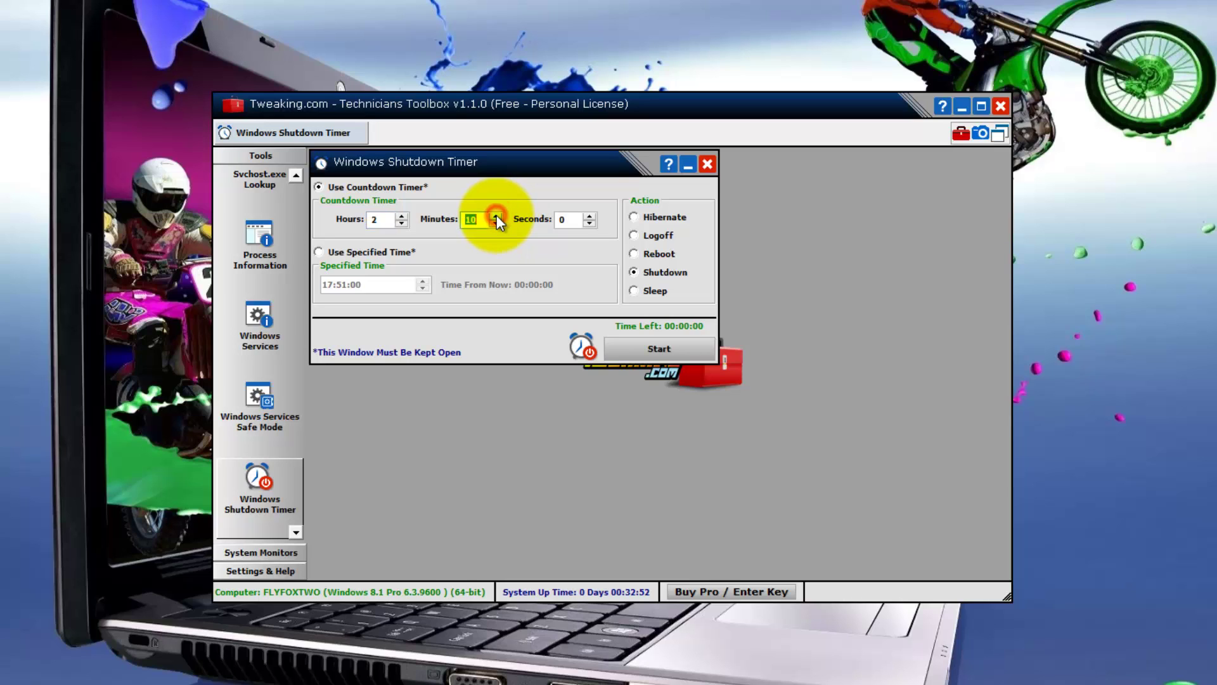
left_click(634, 253)
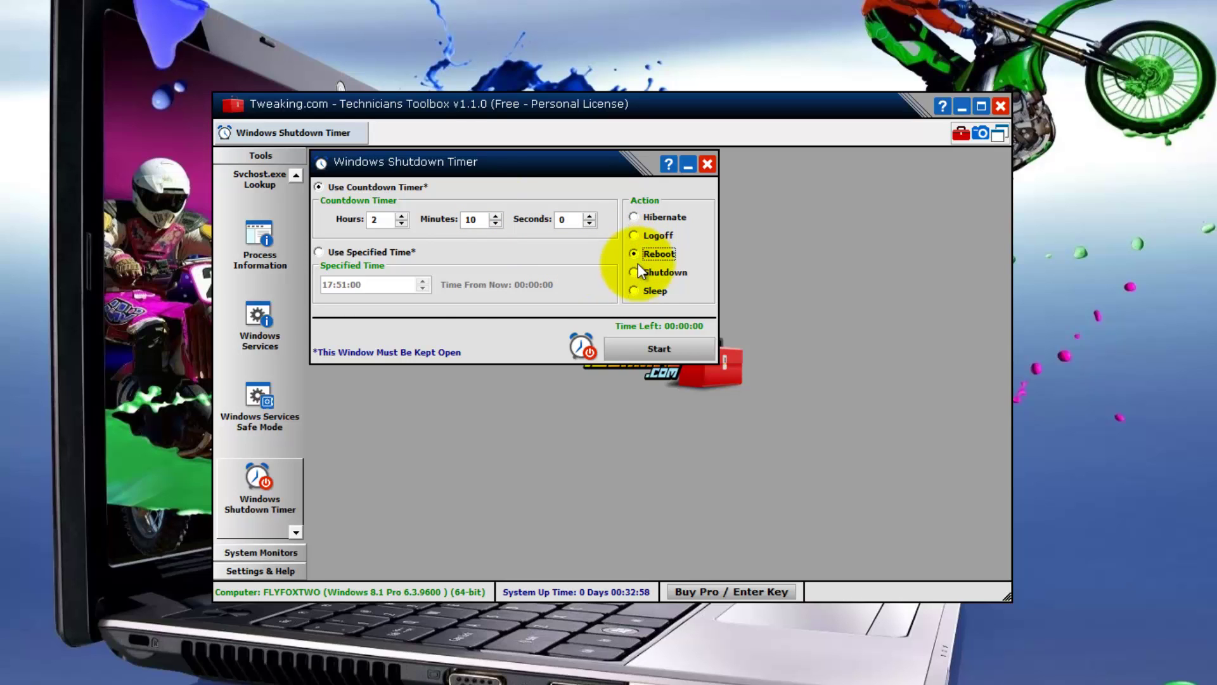
left_click(653, 345)
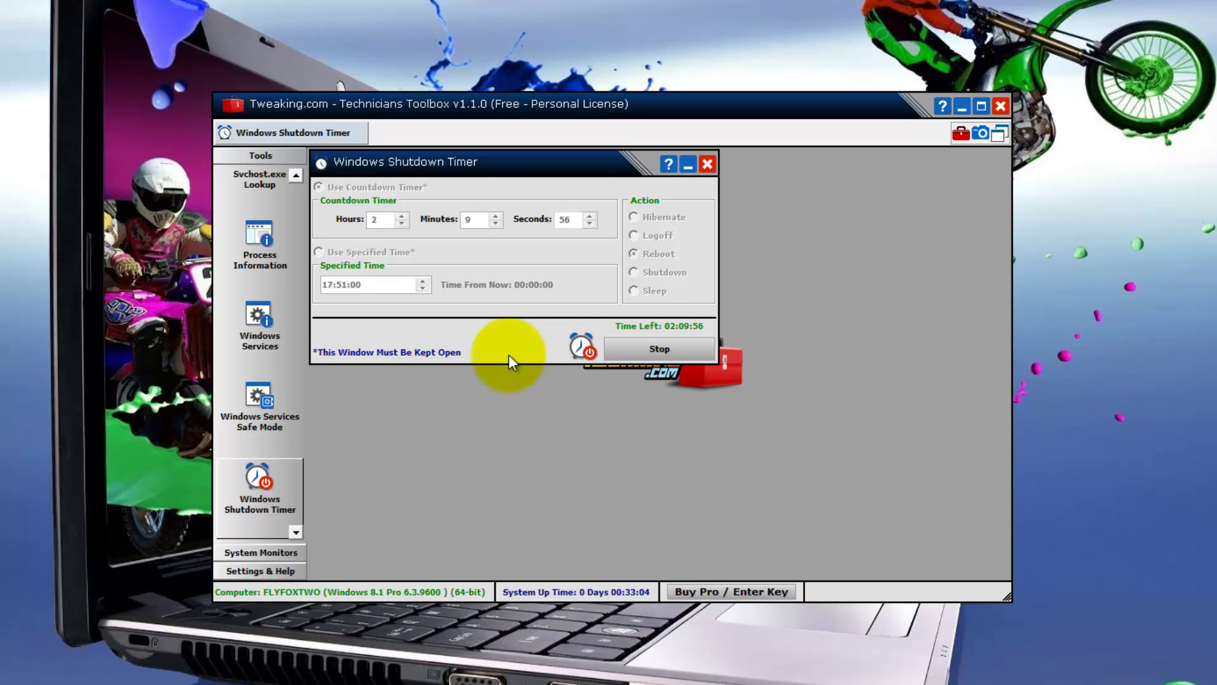
left_click(643, 345)
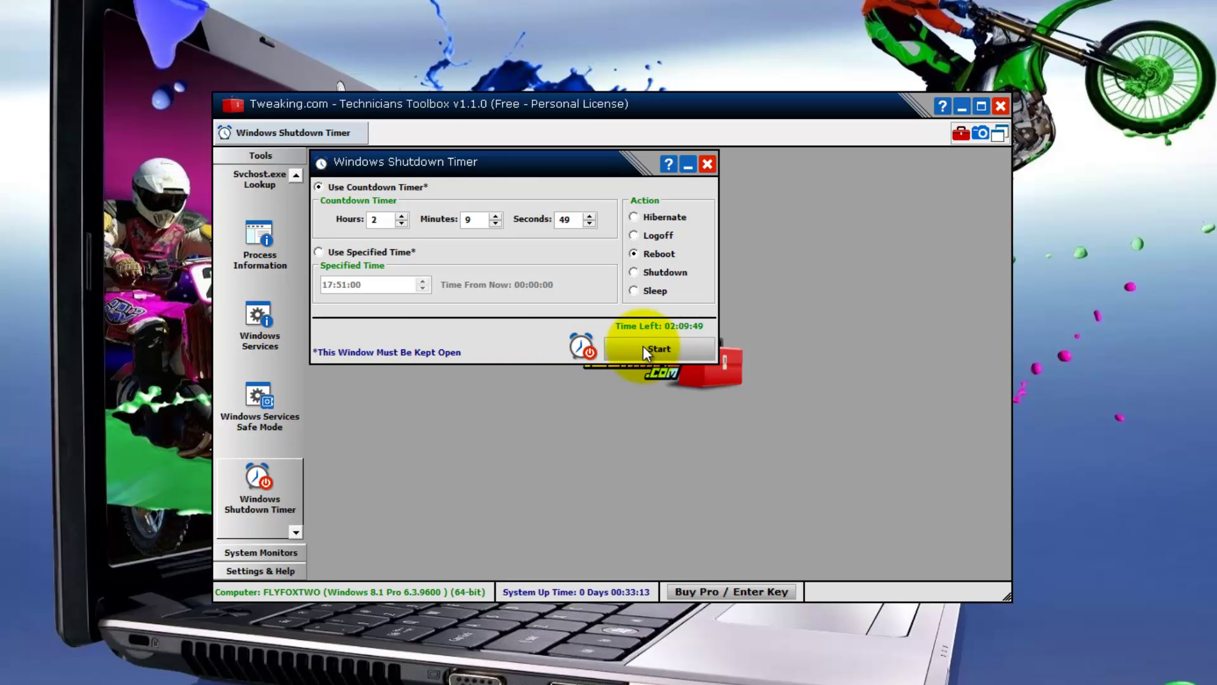
left_click(708, 164)
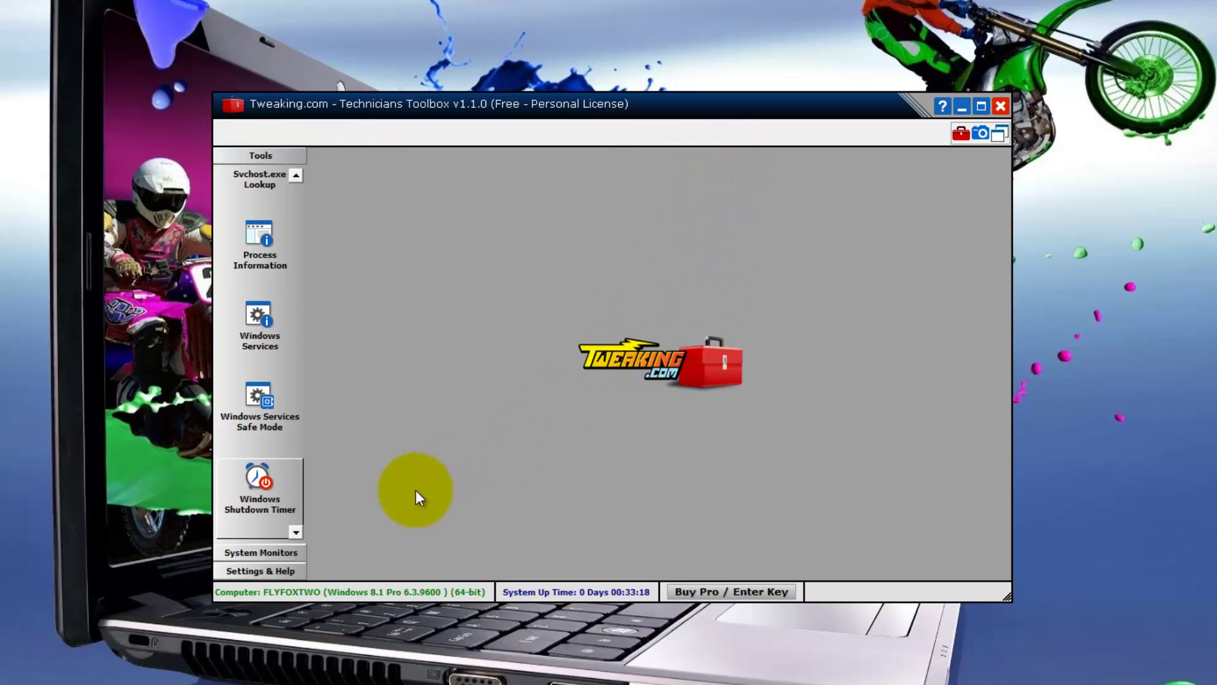
- Count the file types on C:\ with subfolders included, look over the resulting list, and close File Type Count
left_click(297, 530)
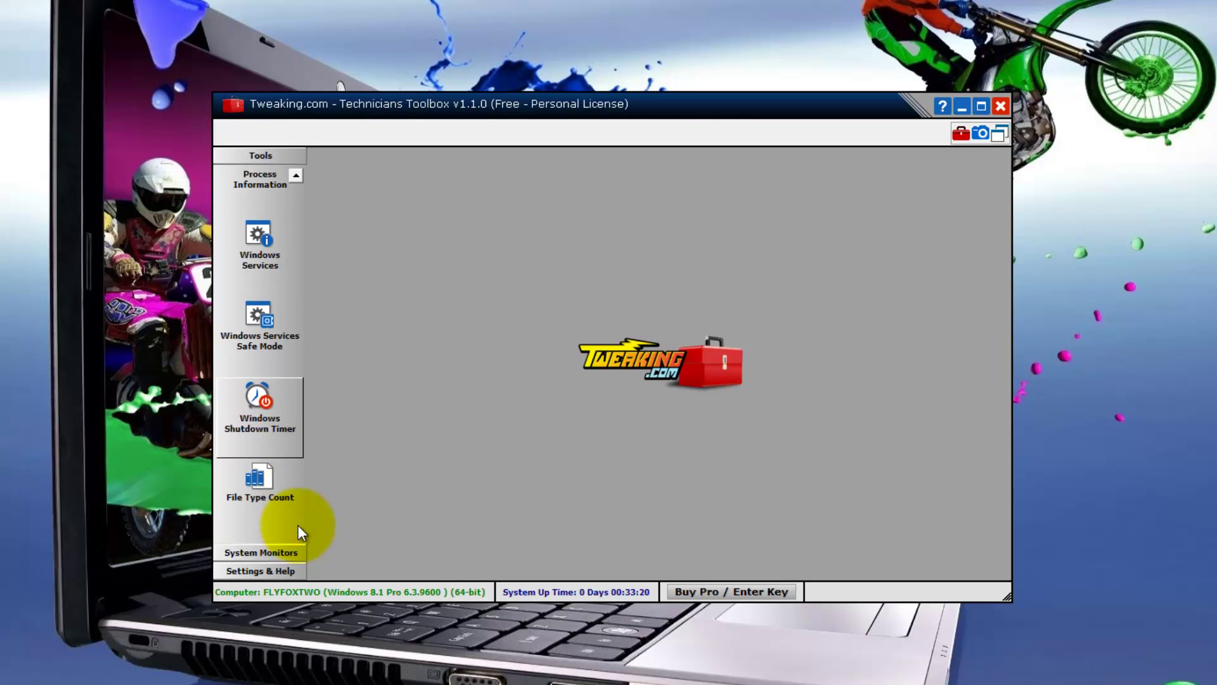
left_click(260, 479)
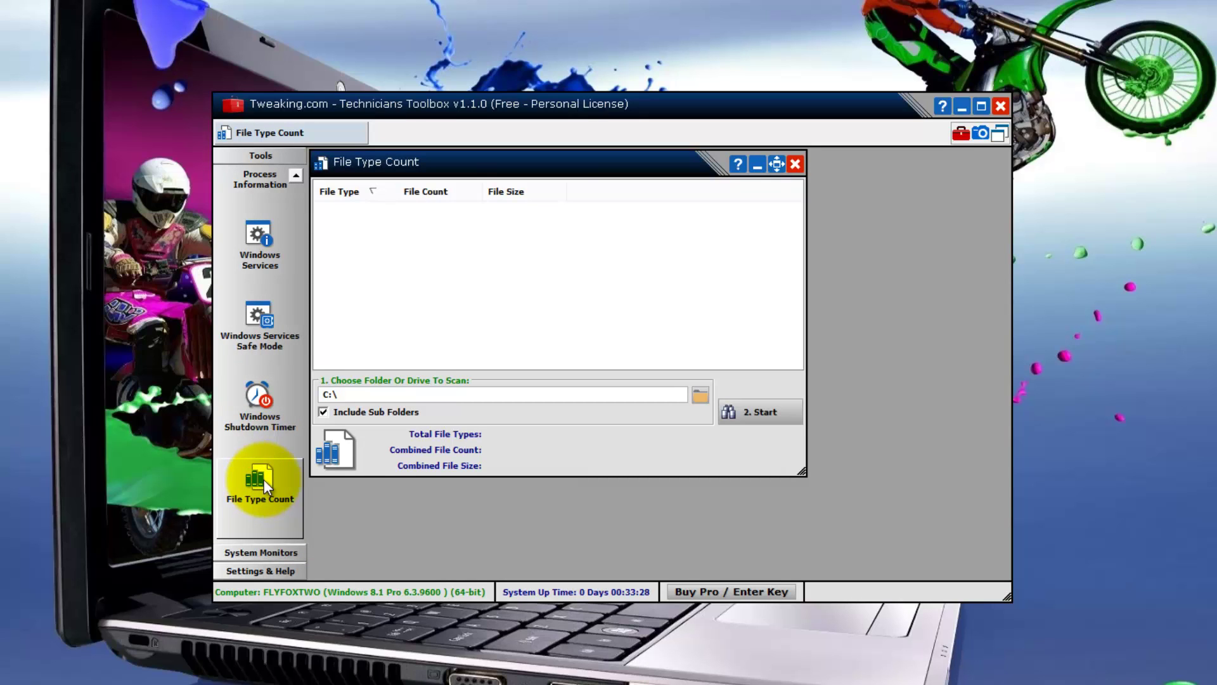
left_click(768, 412)
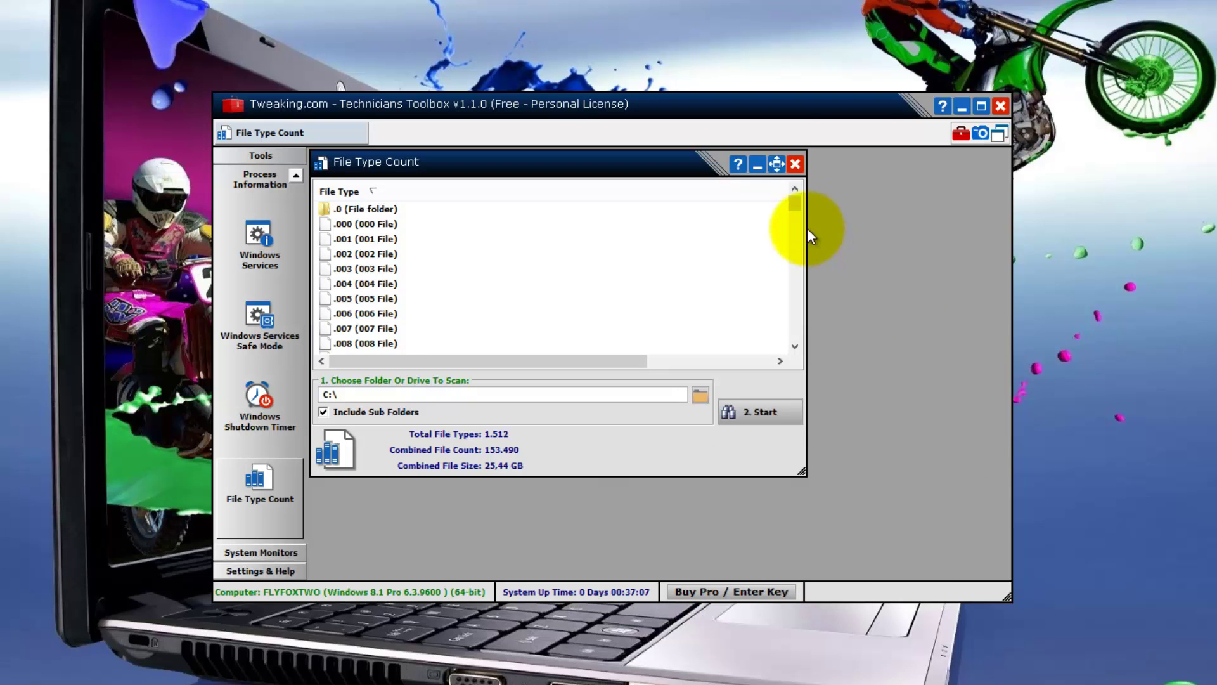
mouse_move(796, 200)
left_mouse_down()
mouse_move(789, 353)
mouse_move(793, 179)
left_mouse_up()
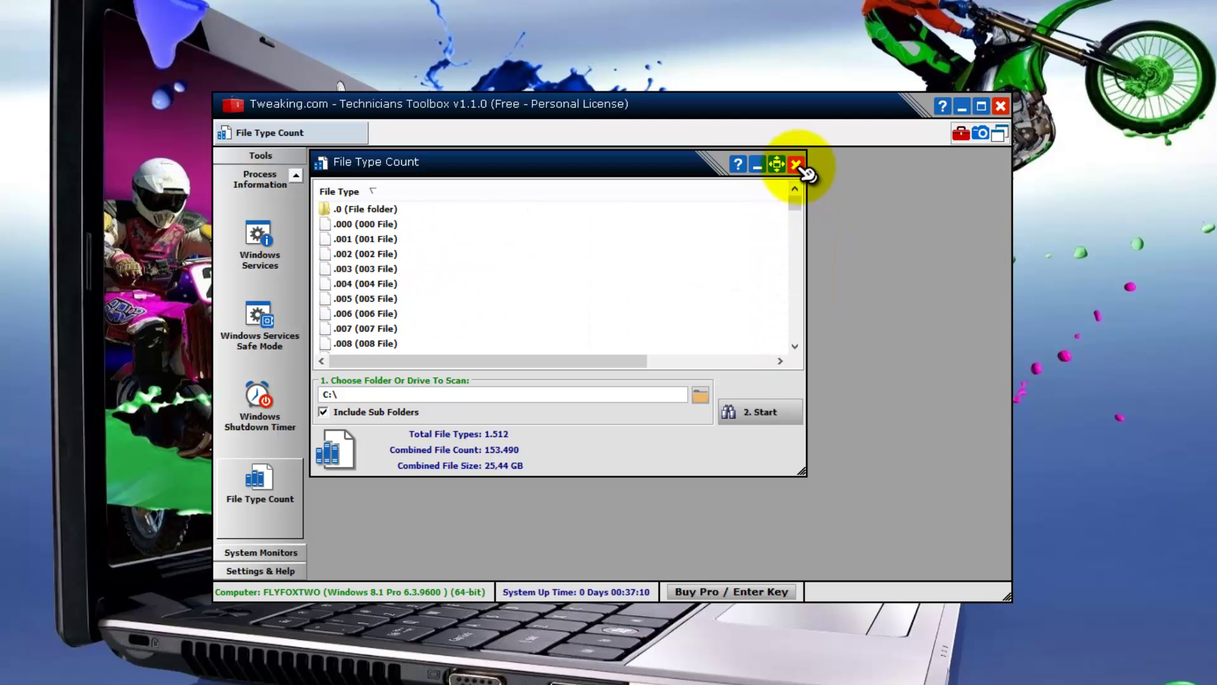
left_click(797, 165)
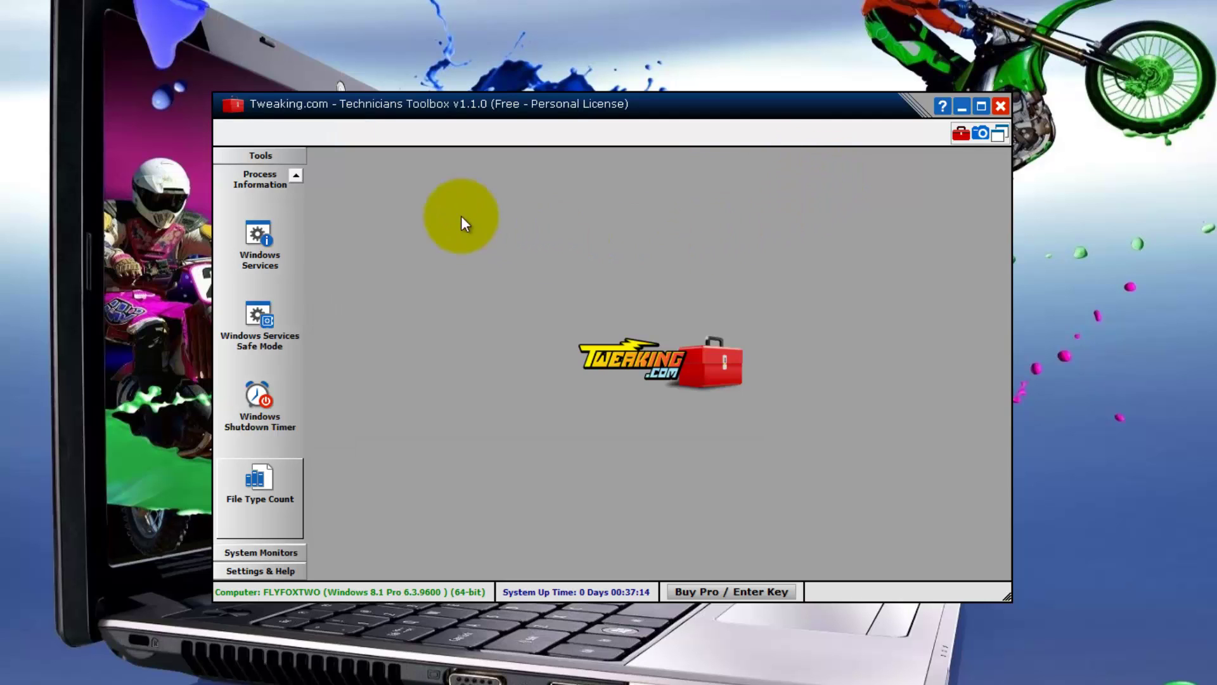
left_click(298, 177)
left_click(298, 177)
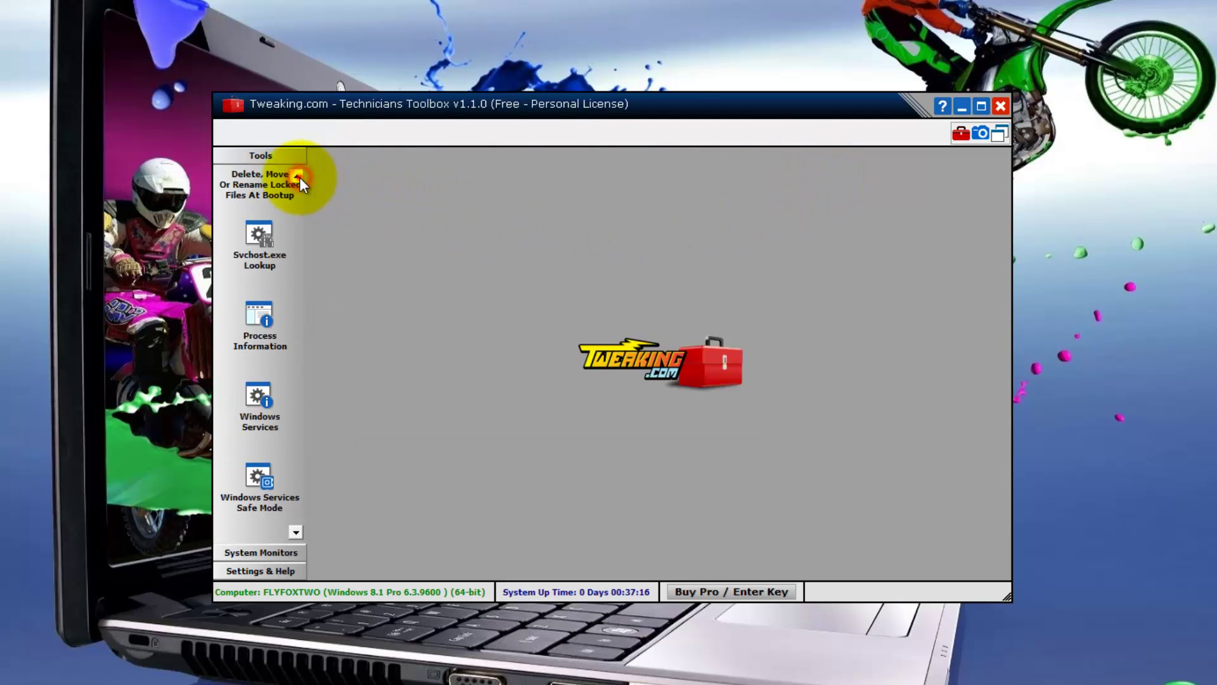
left_click(298, 177)
left_click(298, 177)
left_click(298, 177)
left_click(298, 177)
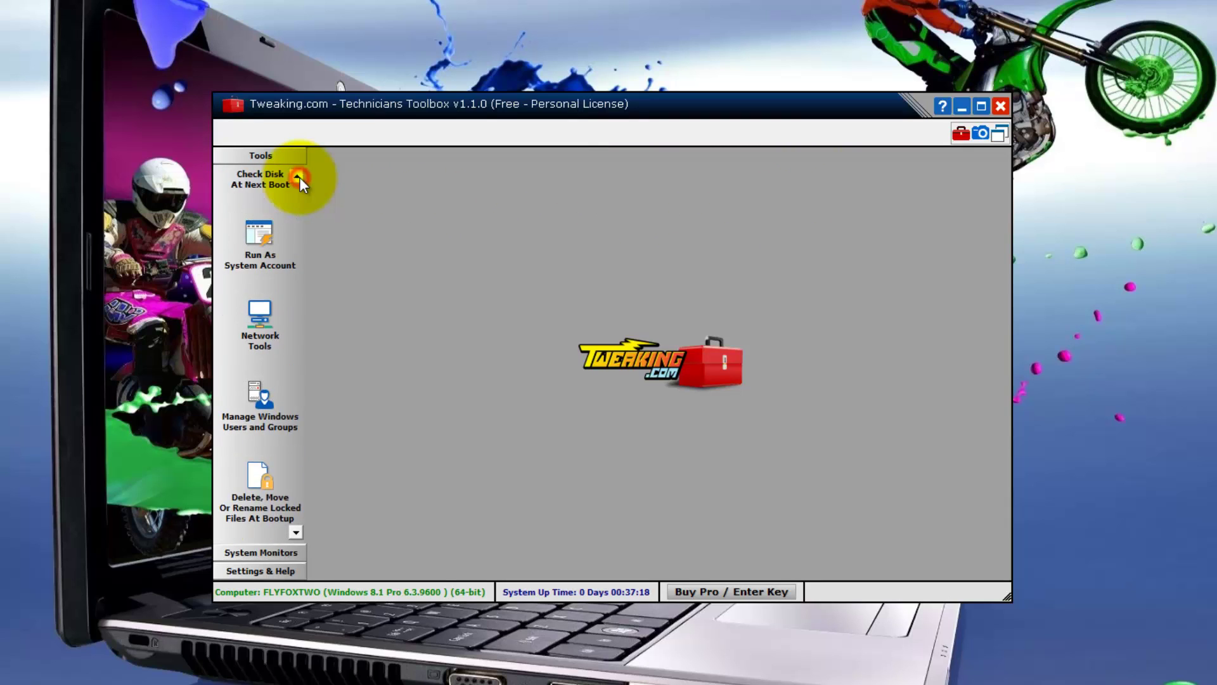
left_click(298, 177)
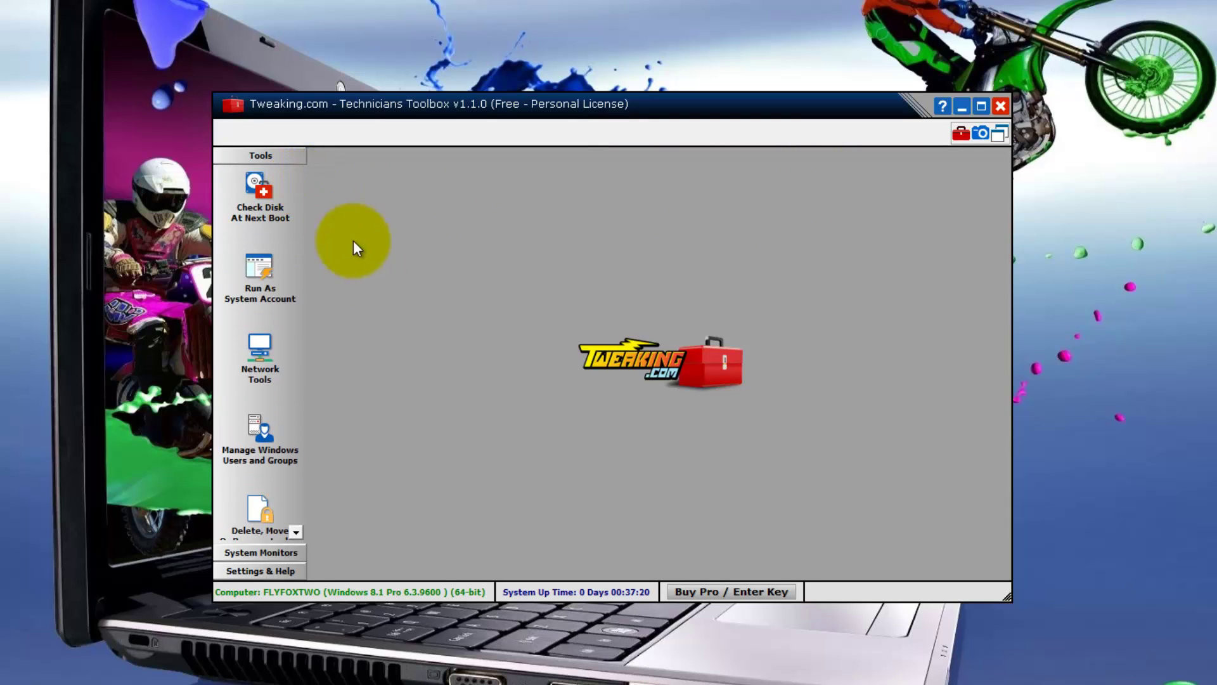
- Examine the CPU monitor and the drive monitor among the system monitors, closing each one after viewing
left_click(238, 557)
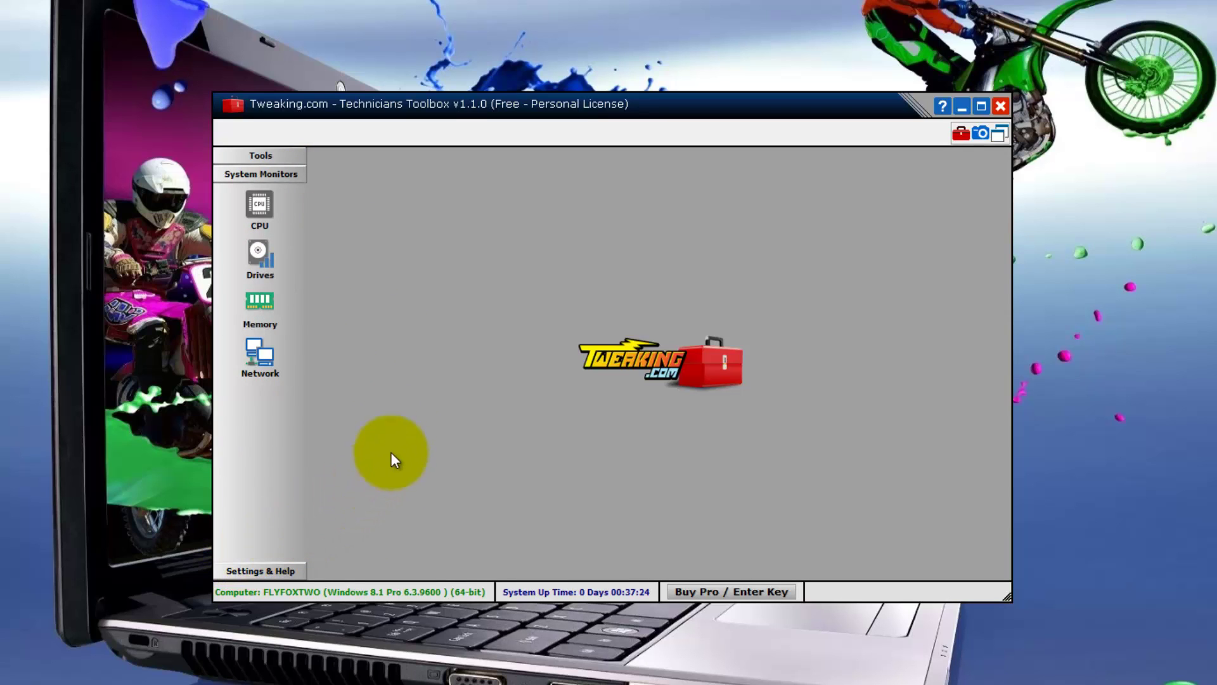
left_click(260, 208)
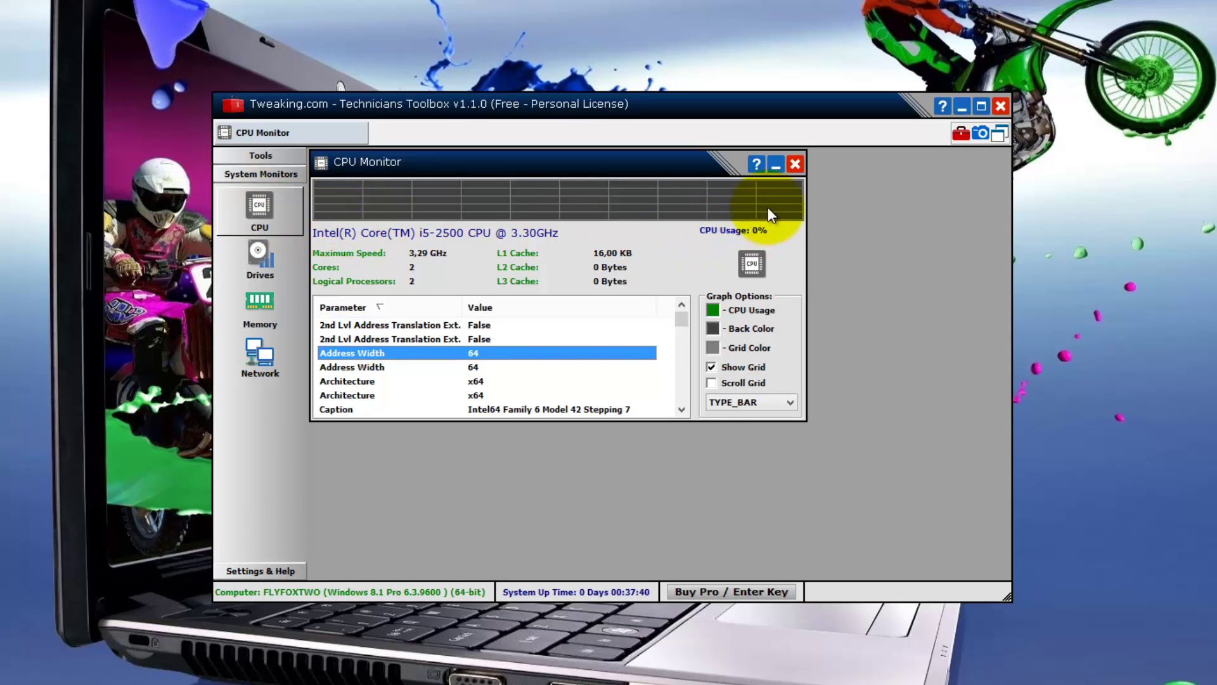
left_click(796, 165)
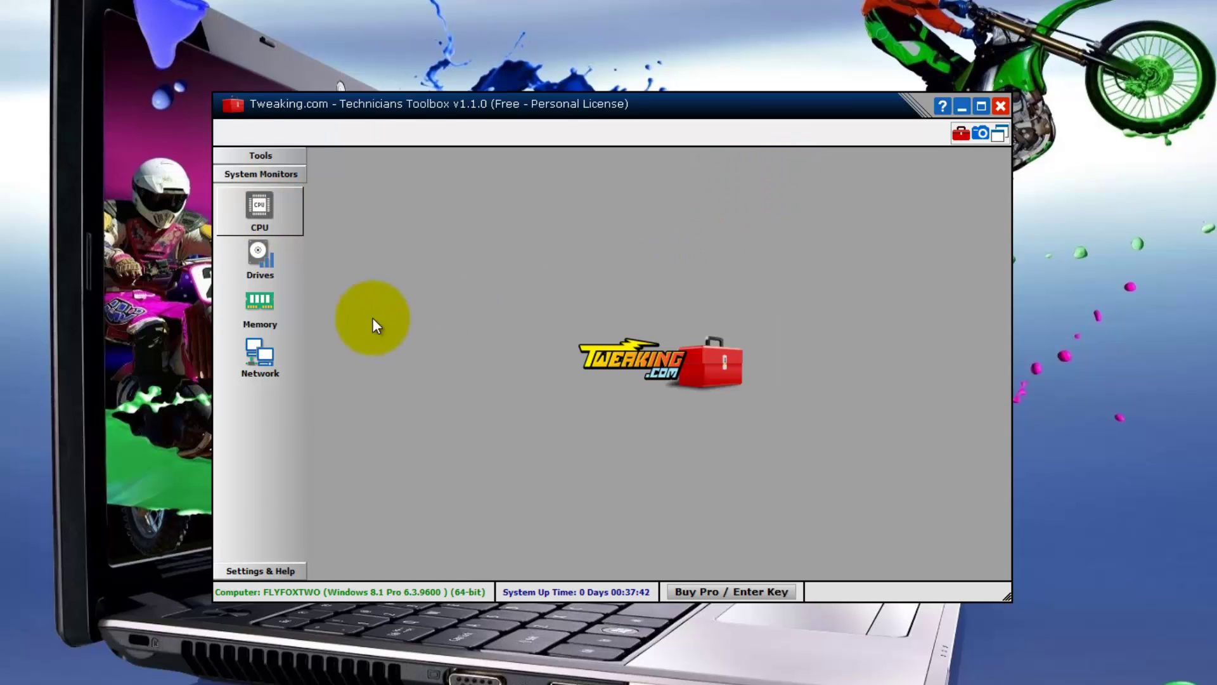
left_click(246, 256)
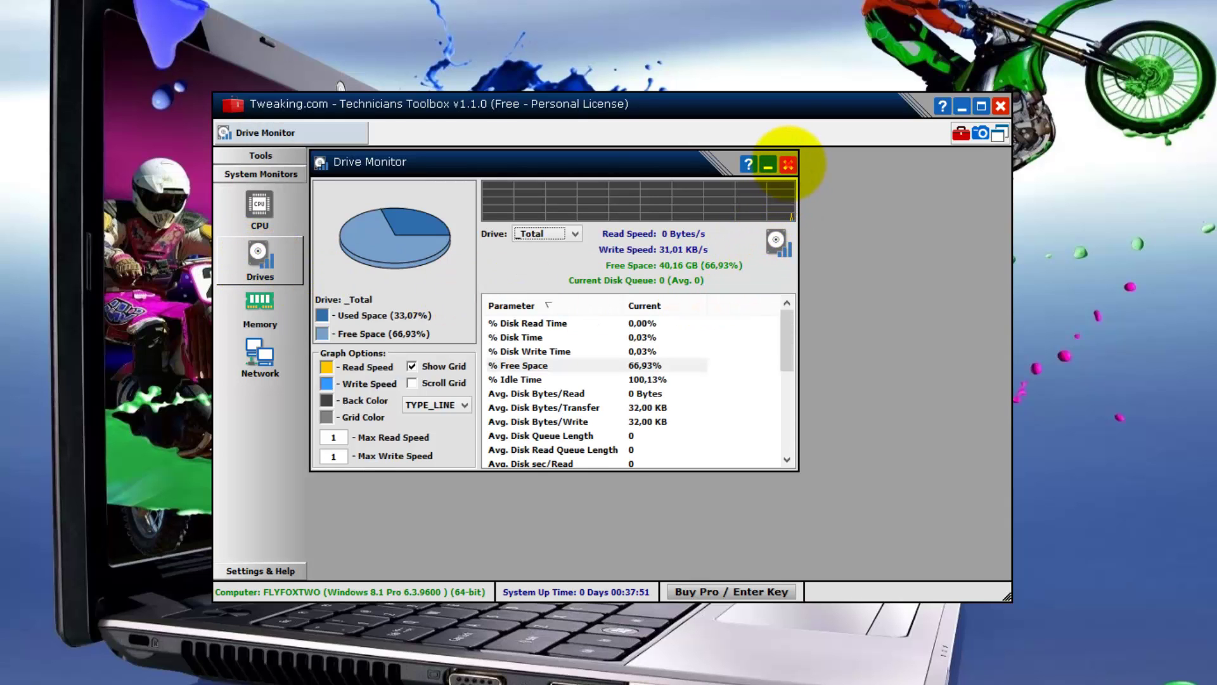
left_click(788, 165)
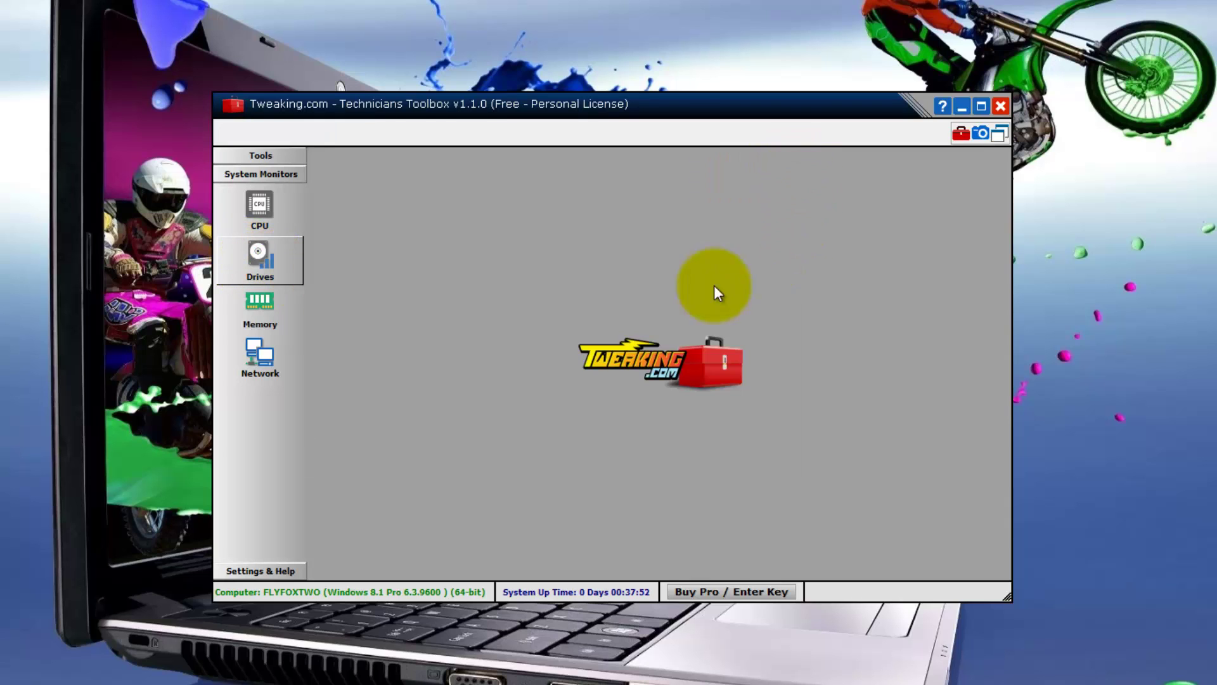
- Clean the memory from the Memory Monitor, look over the Network Monitor, and close both monitors
left_click(264, 302)
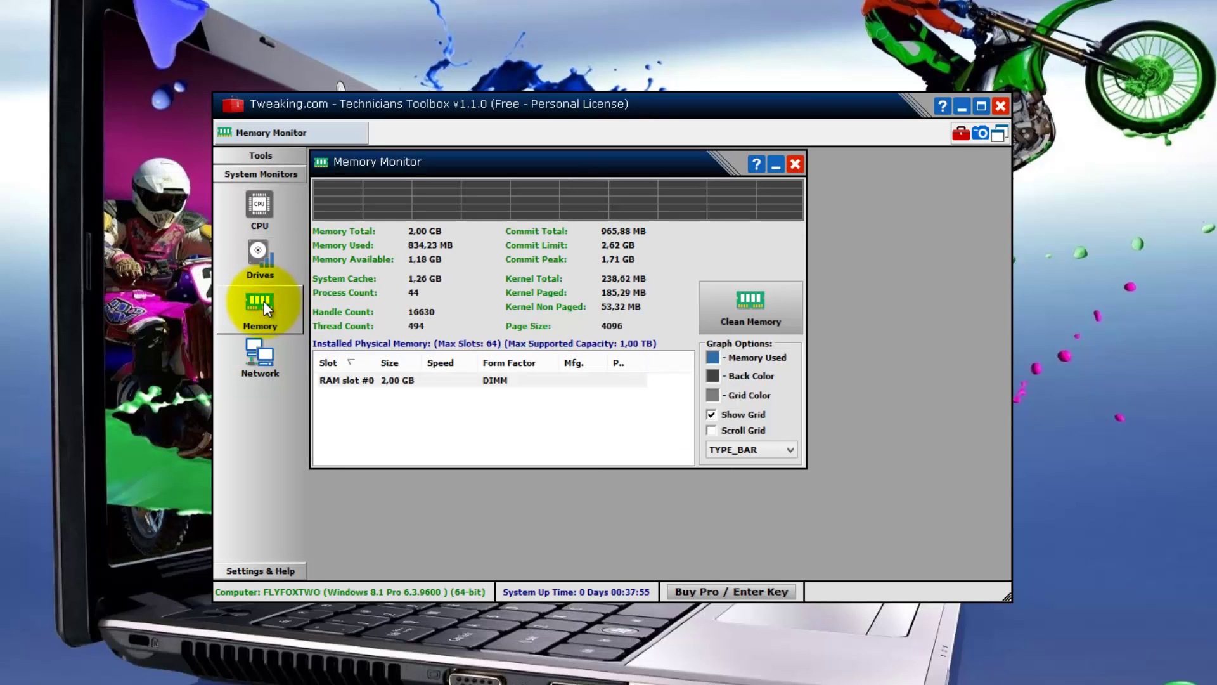
left_click(766, 311)
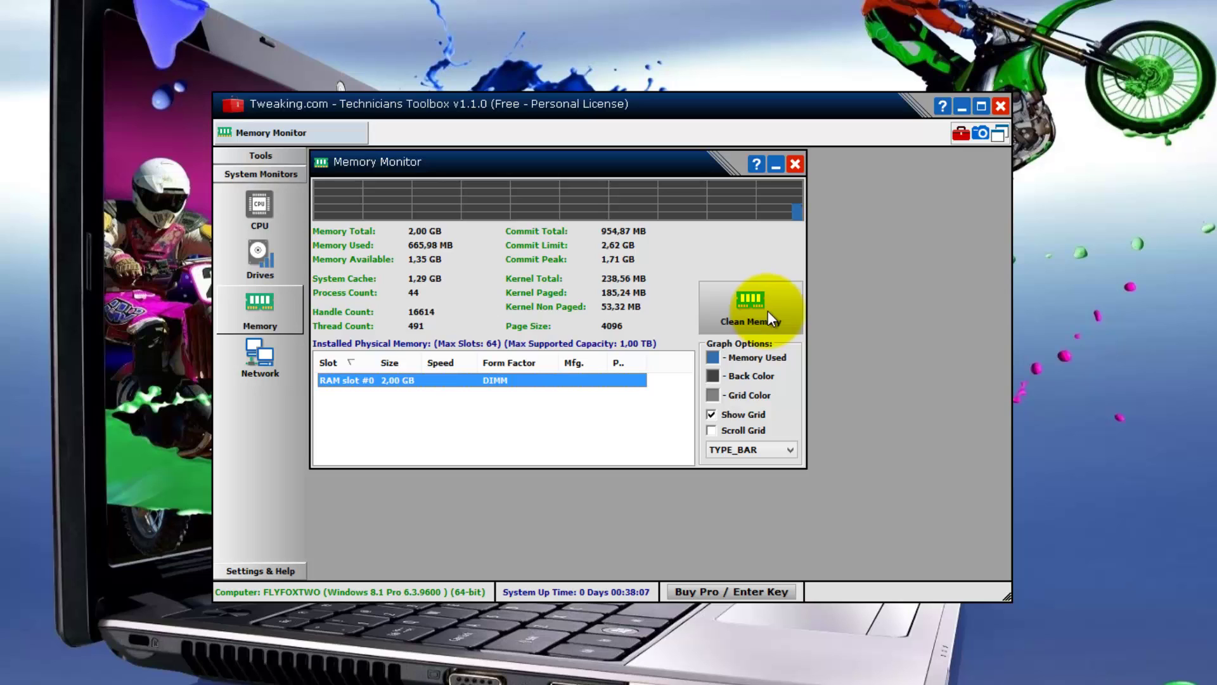
left_click(795, 164)
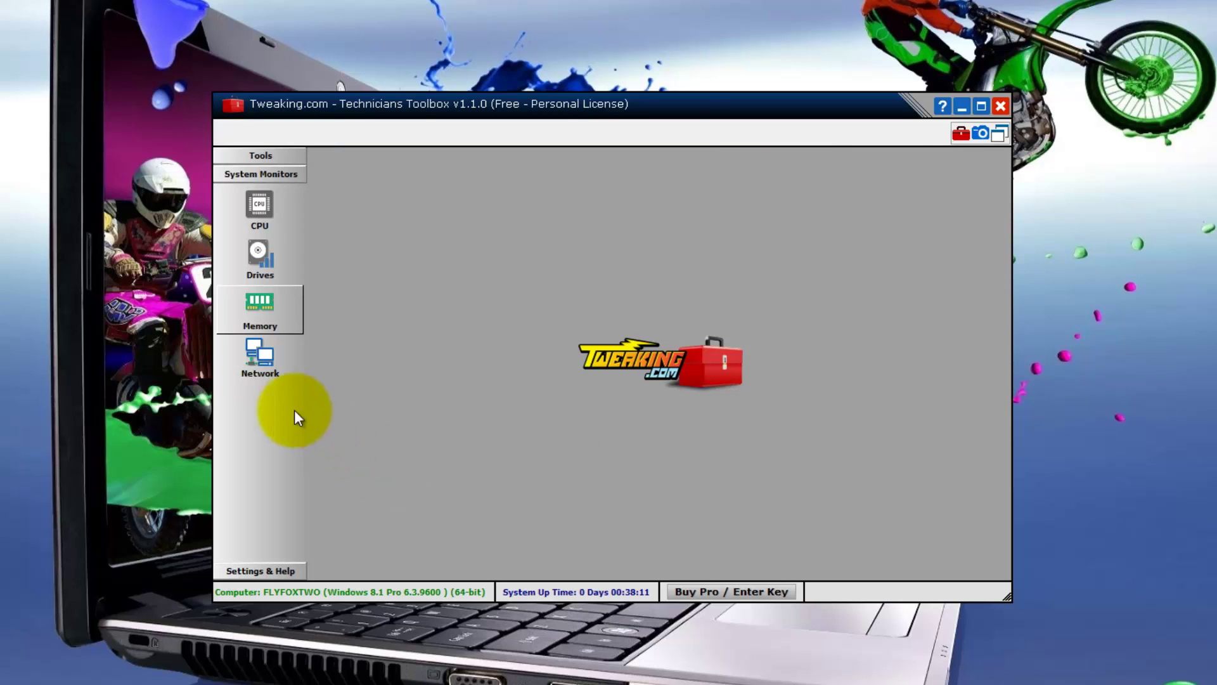
left_click(258, 359)
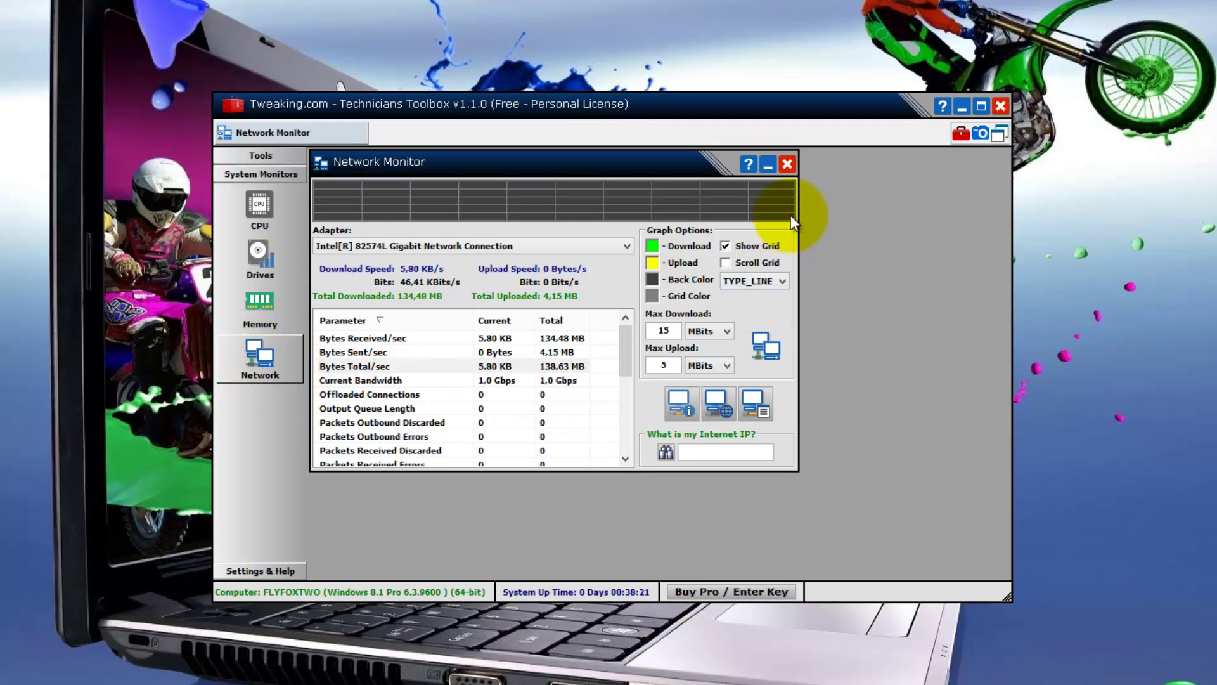
left_click(788, 165)
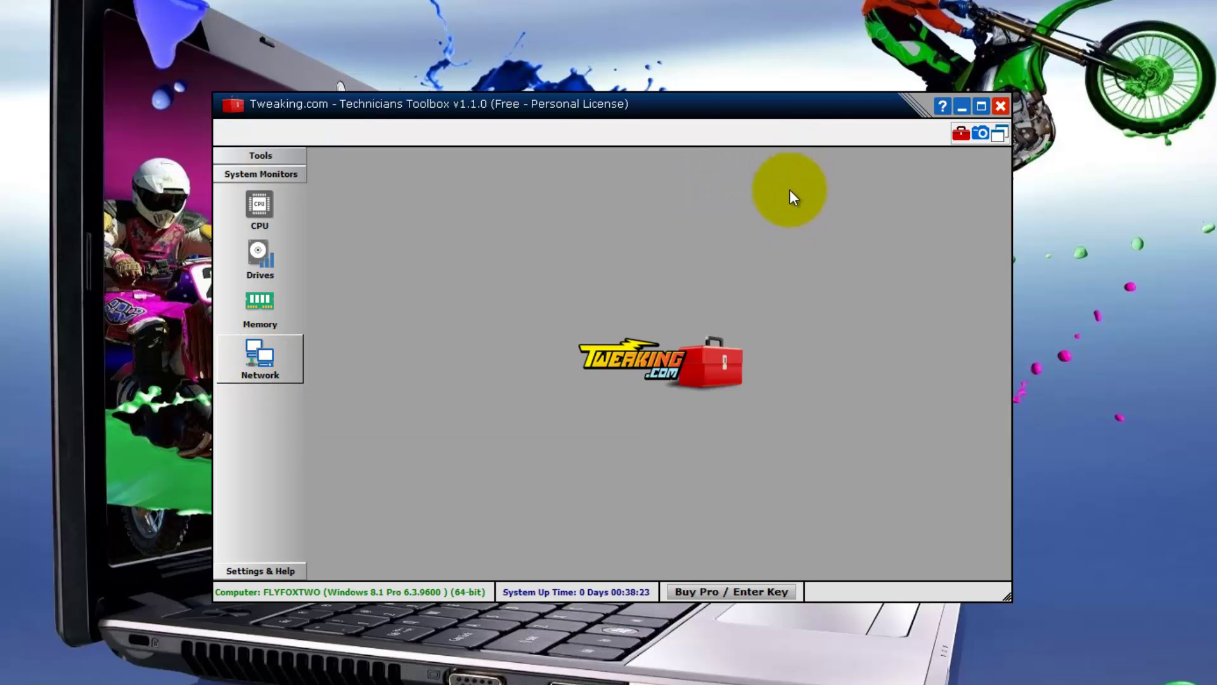
- Examine the Program Settings and Edit Program Colors options under Settings & Help, closing each window after viewing
left_click(242, 570)
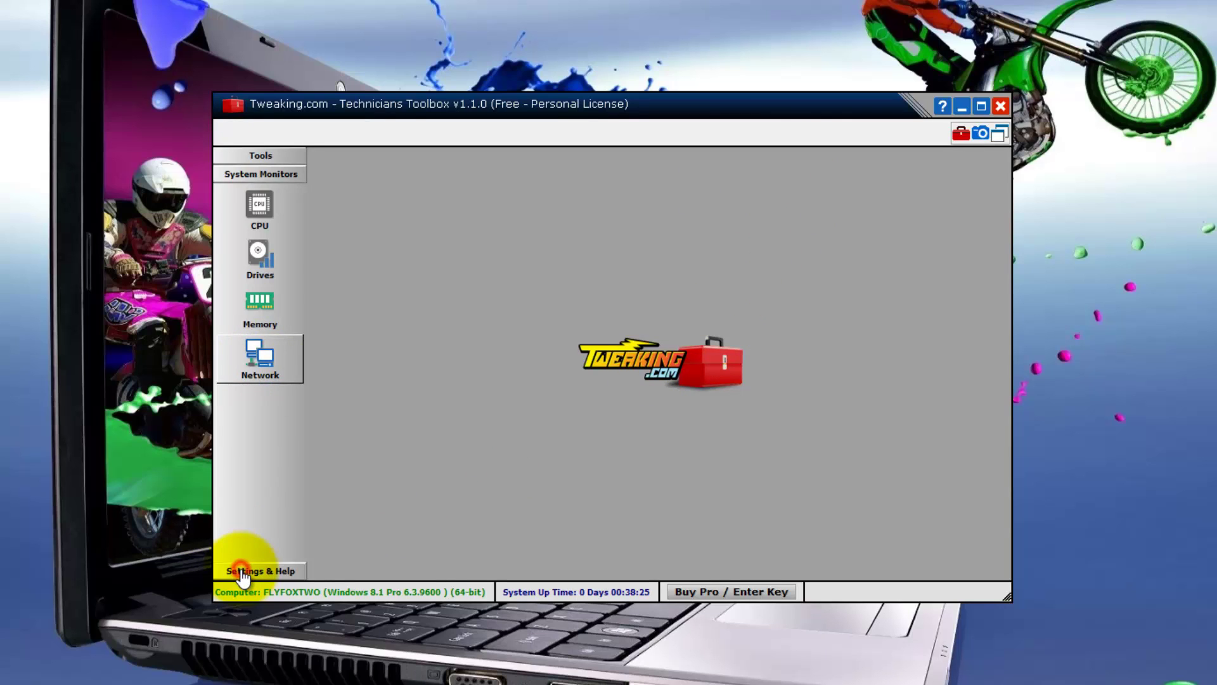
left_click(261, 558)
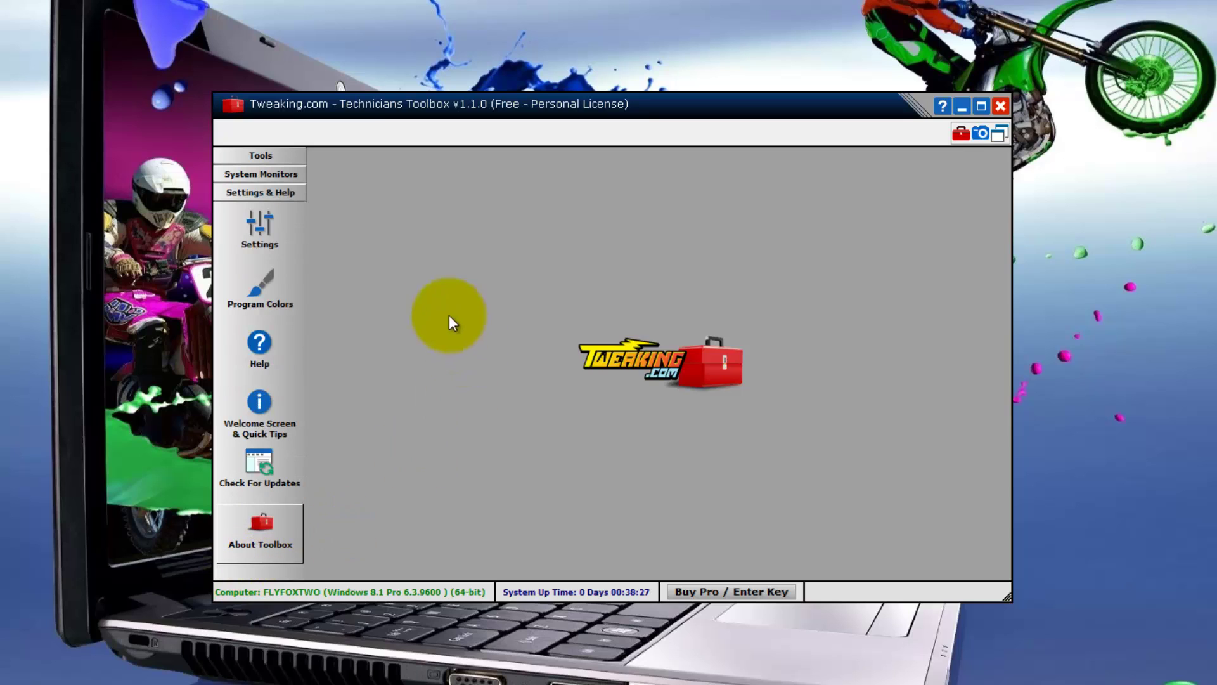
left_click(257, 223)
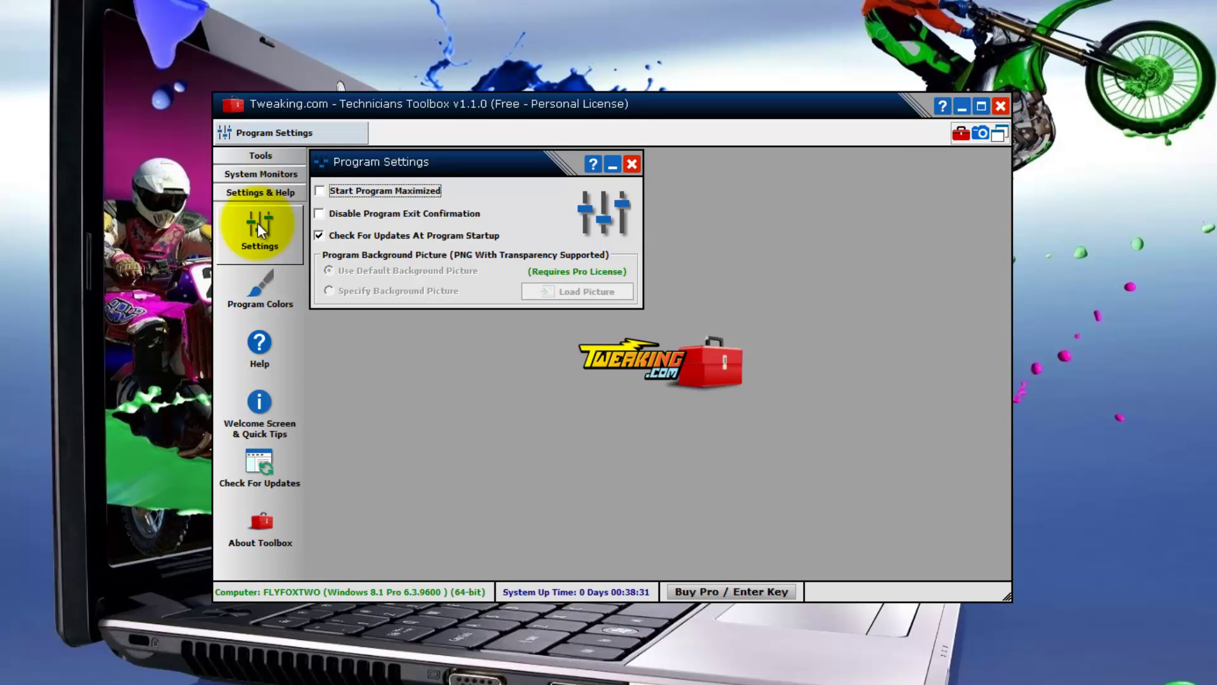
left_click(631, 165)
left_click(259, 282)
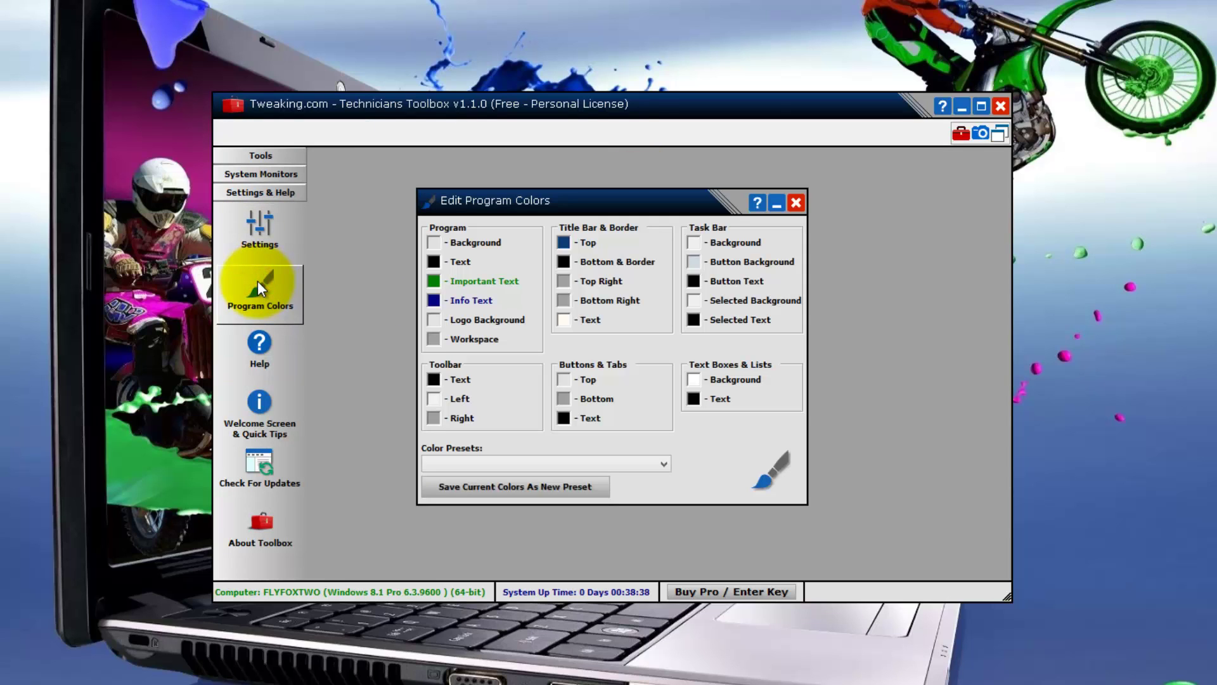
left_click(796, 203)
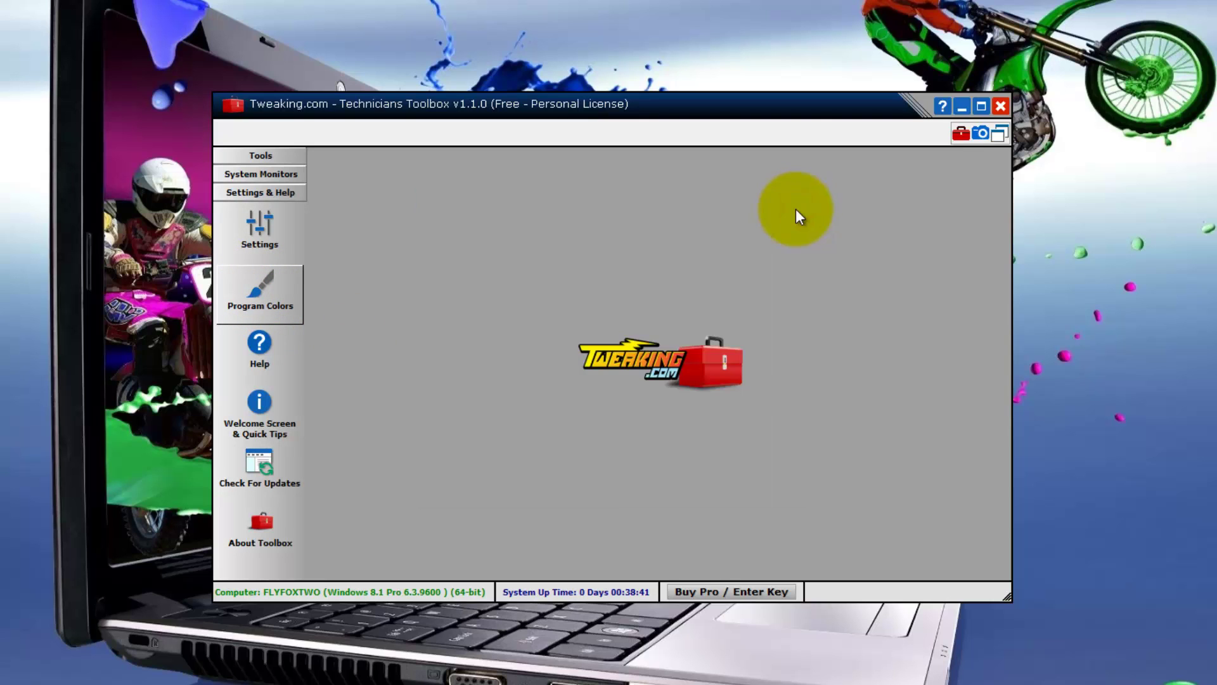
- View the toolbox's help file and the Welcome Screen & Quick Tips, closing each one after viewing
left_click(255, 355)
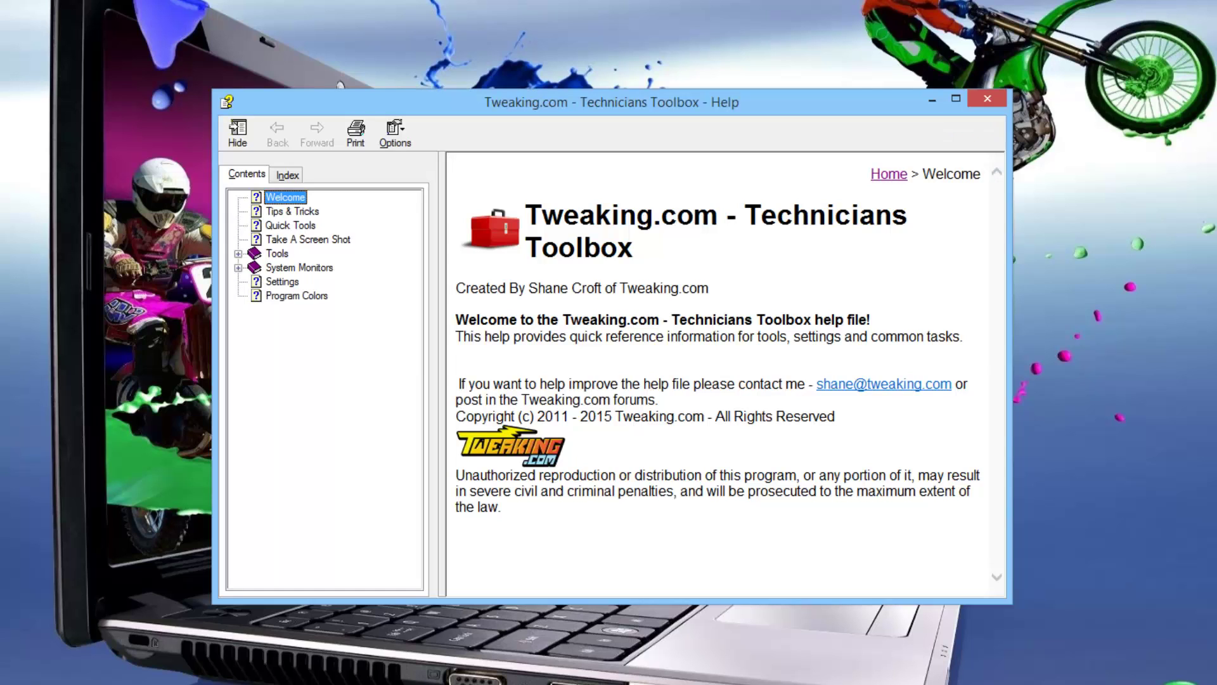
left_click(998, 96)
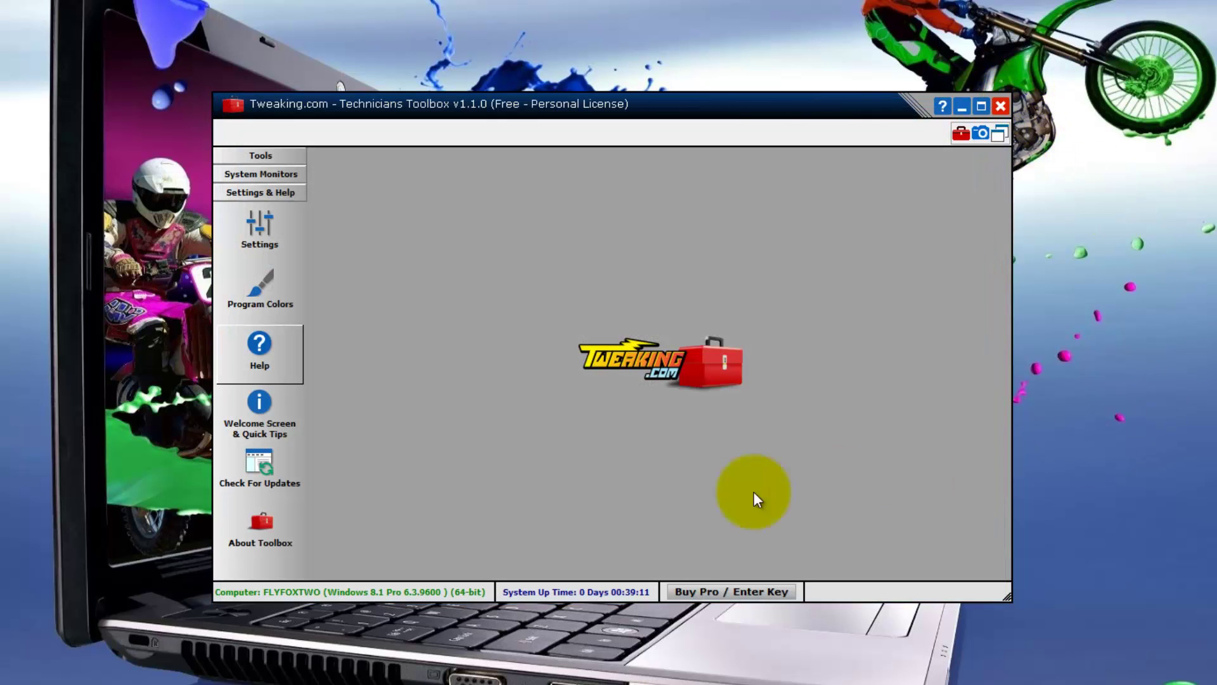
left_click(241, 402)
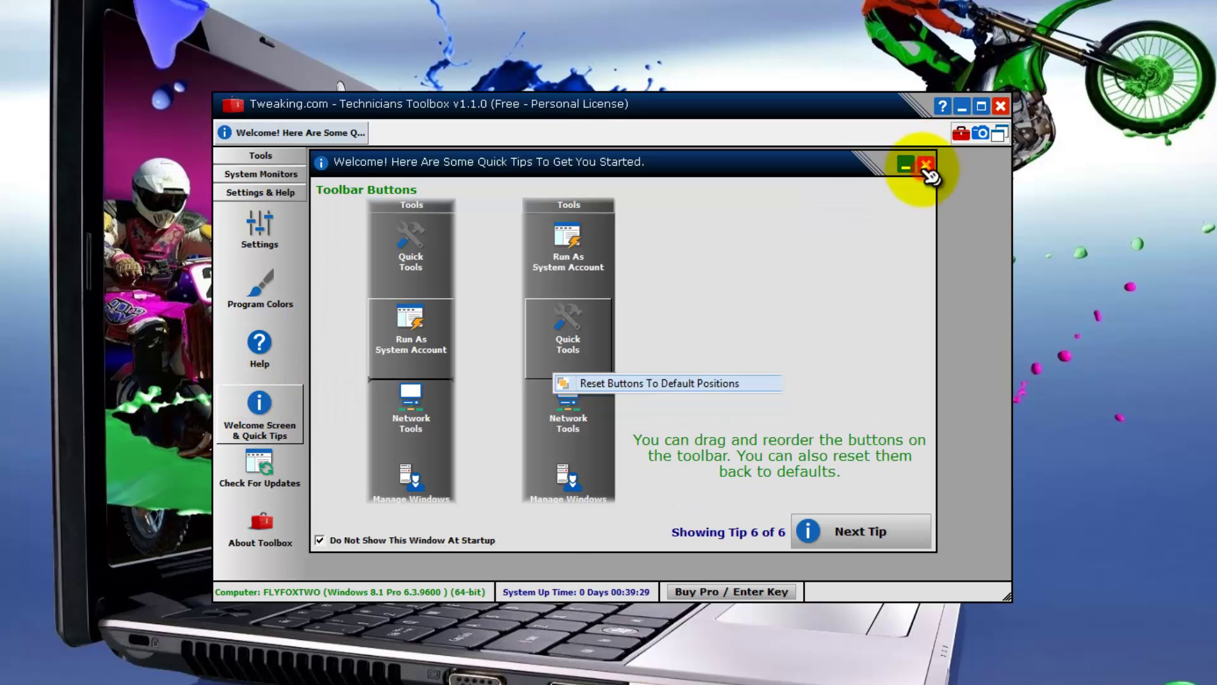
left_click(925, 164)
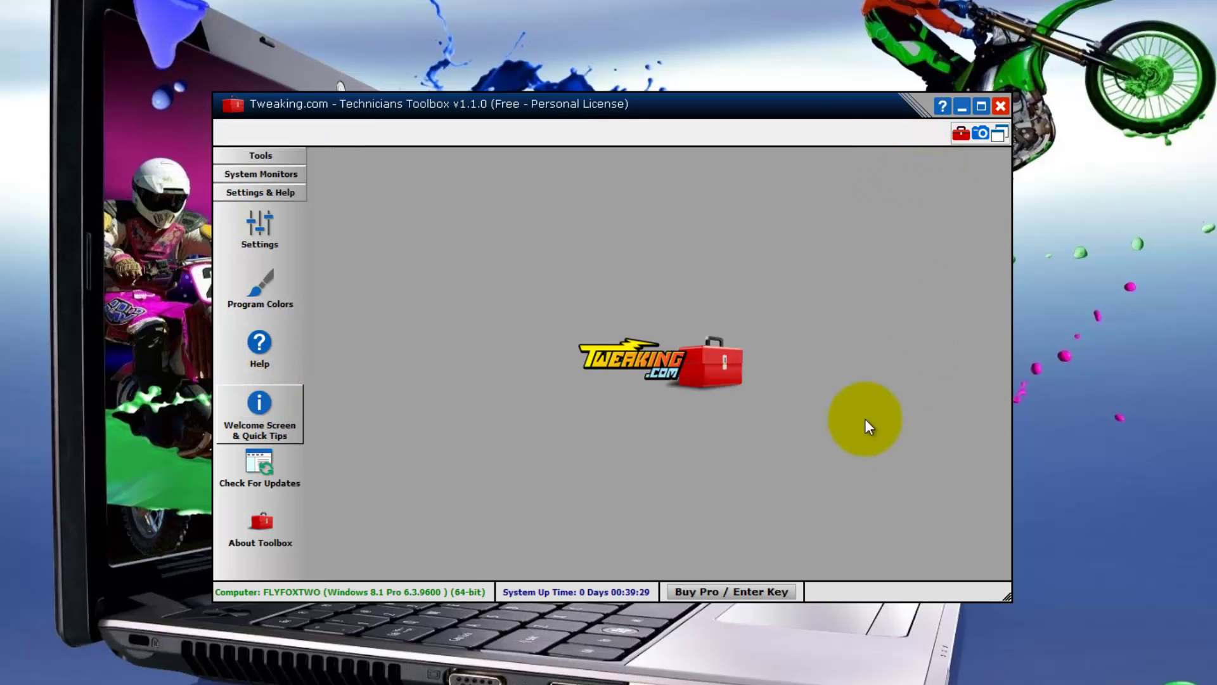
- Check for program updates and view the About Toolbox information, closing both windows
left_click(260, 464)
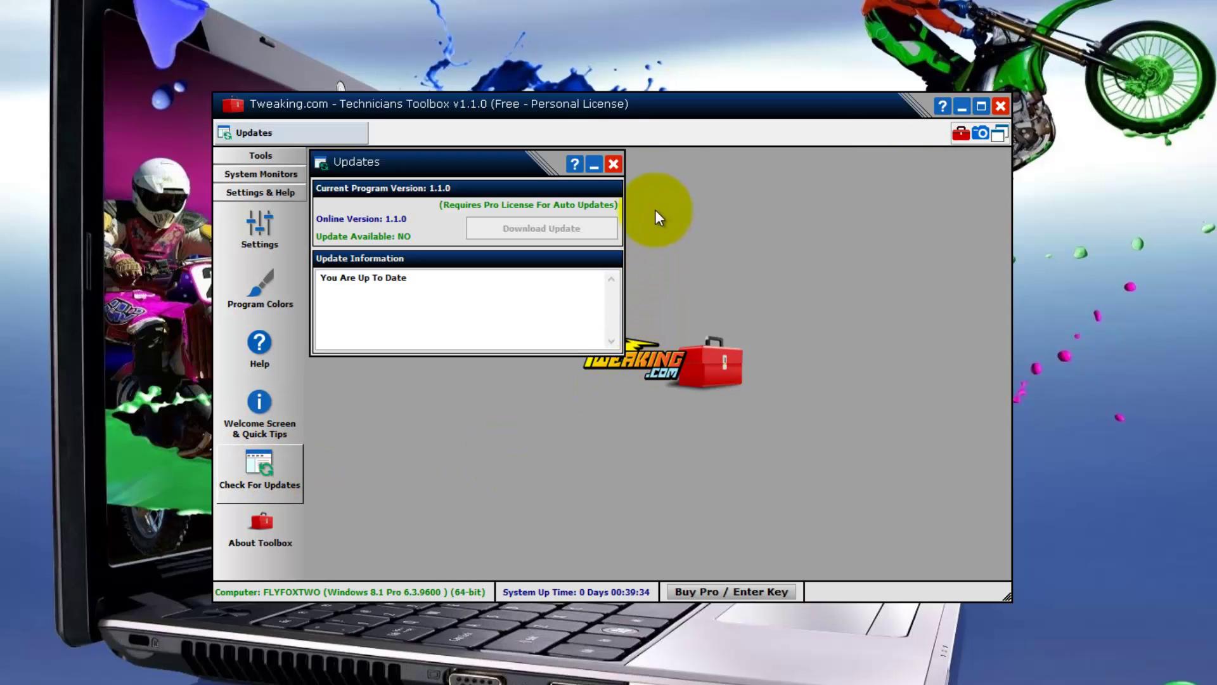
left_click(613, 165)
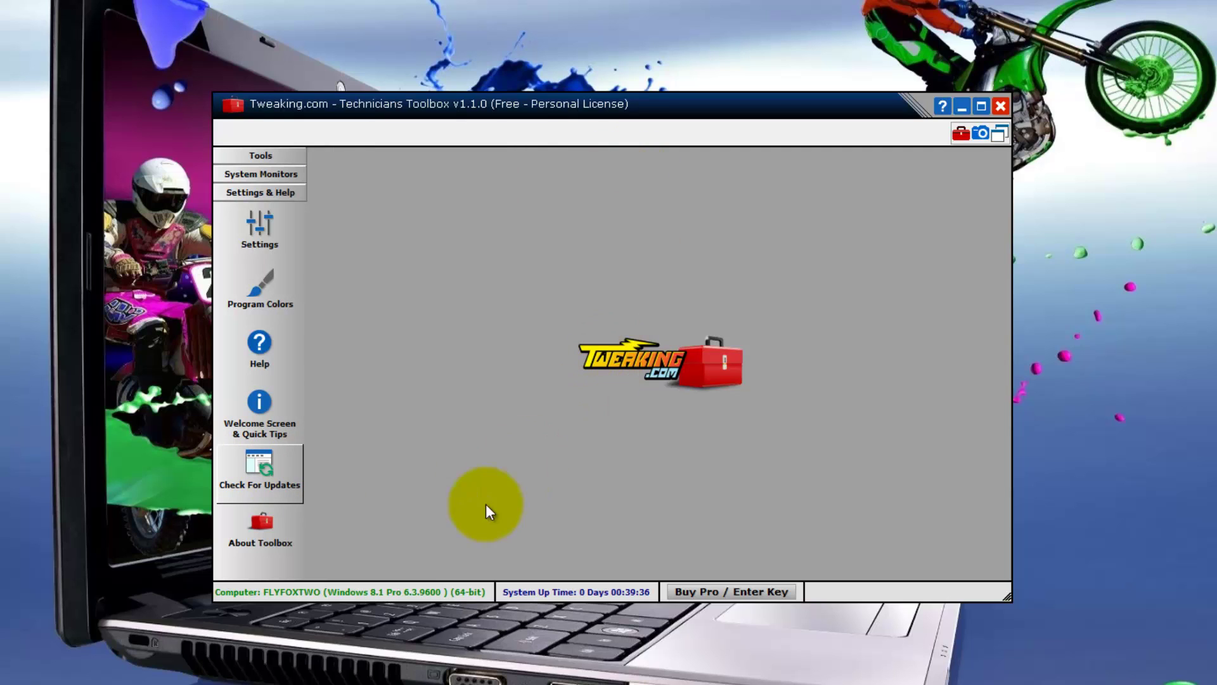
left_click(231, 523)
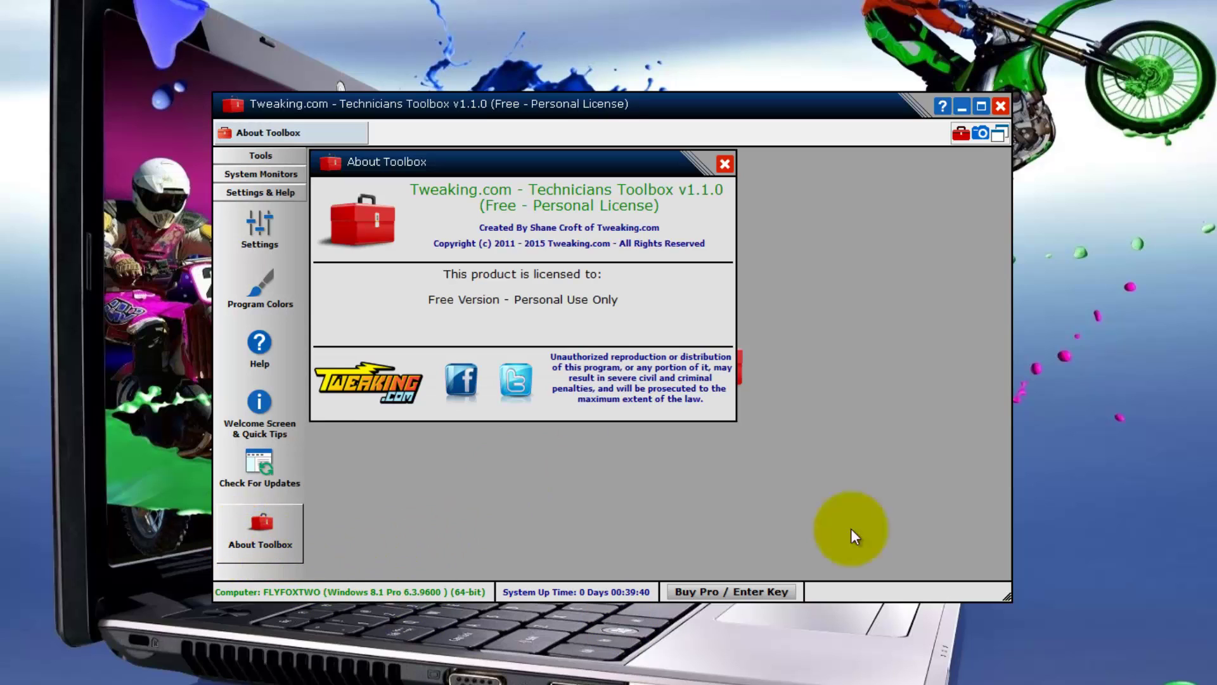
left_click(726, 165)
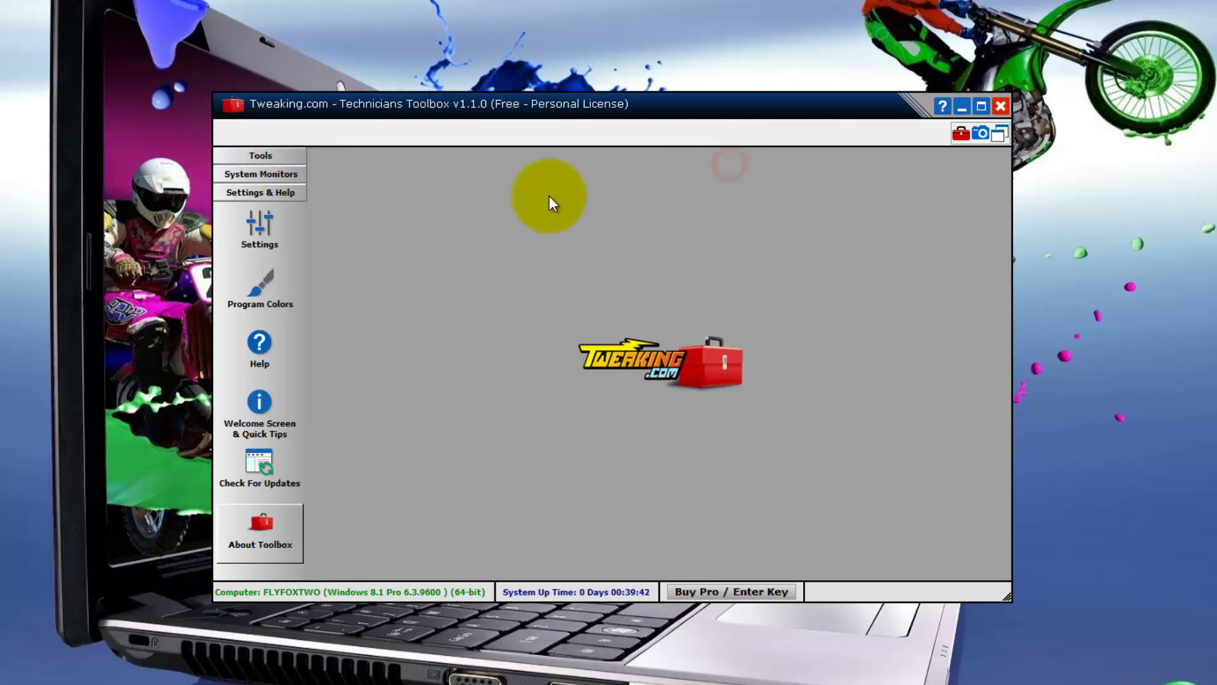
- Return to the Tools section and review the built-in Windows programs, screen shot options and window arrangement options without choosing any
left_click(278, 159)
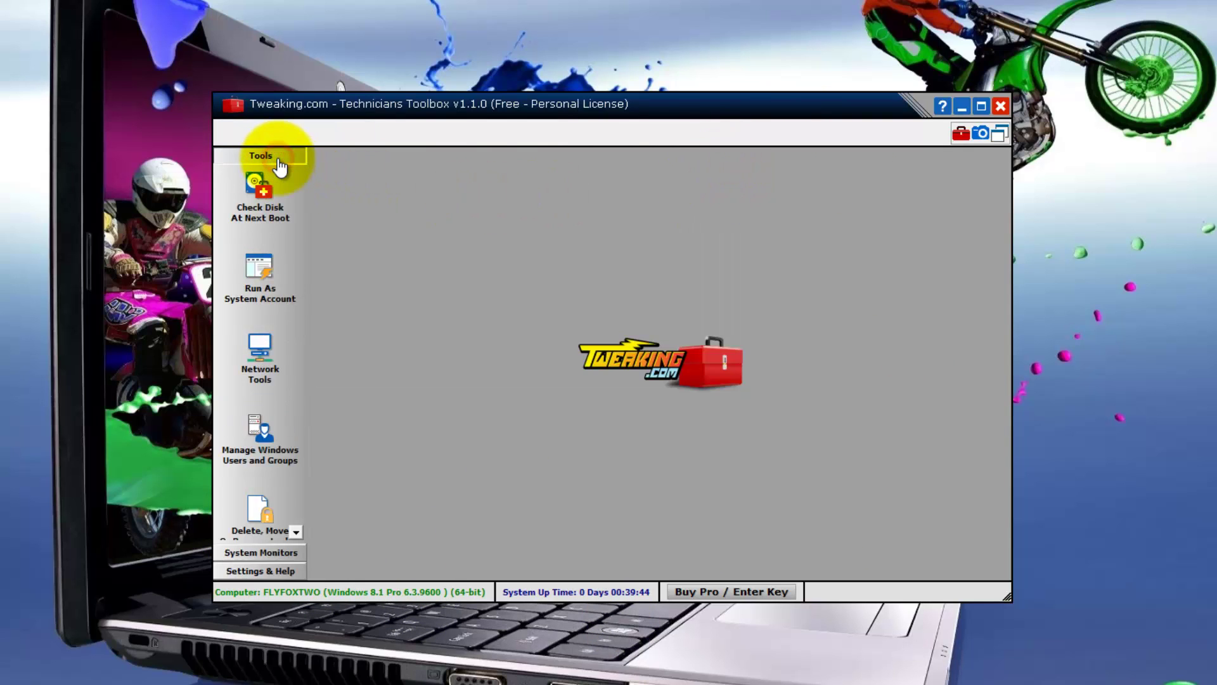
left_click(955, 135)
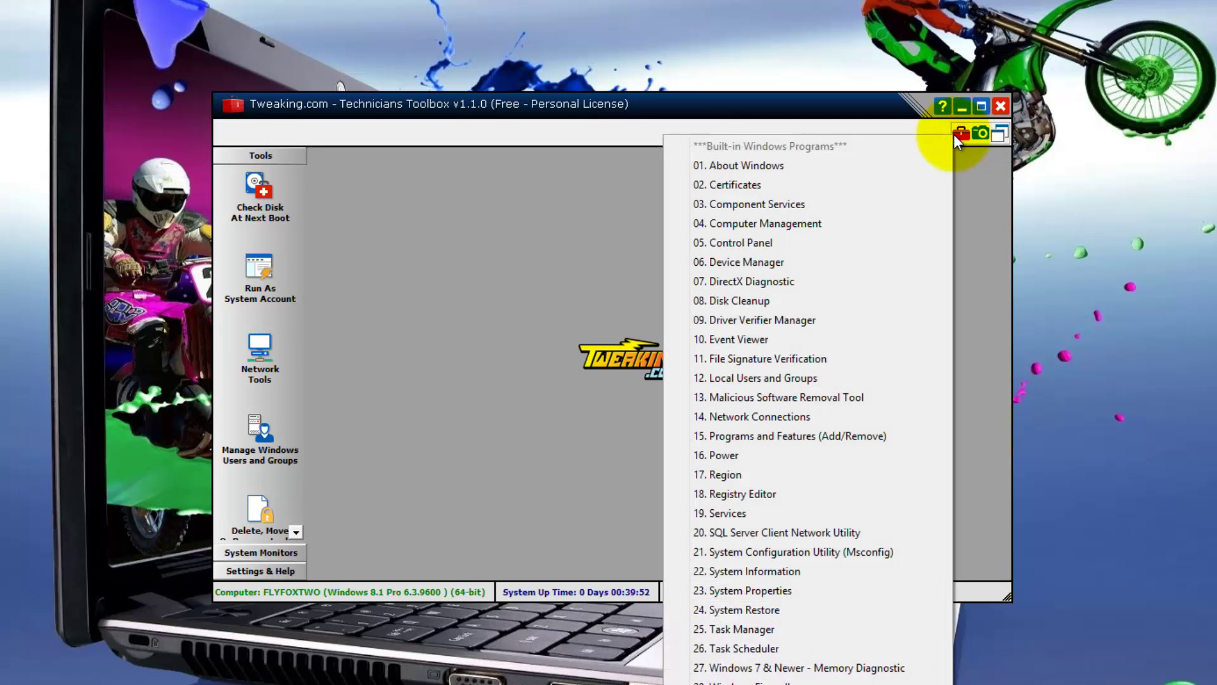
left_click(966, 151)
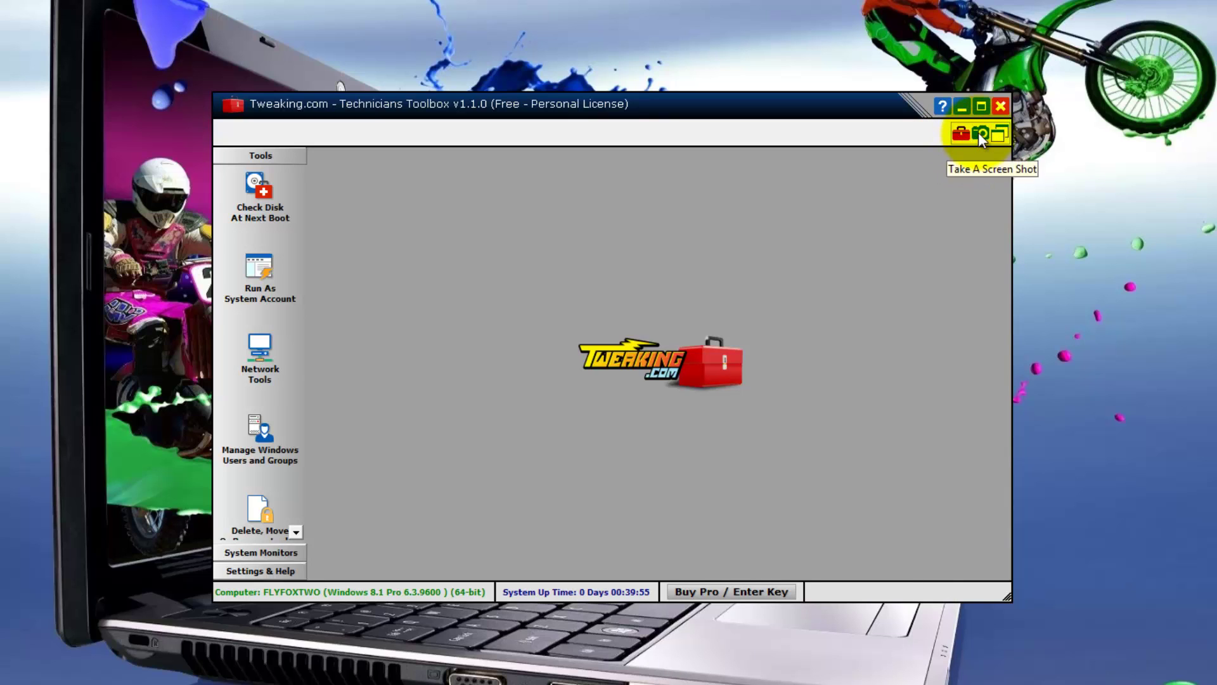
left_click(979, 132)
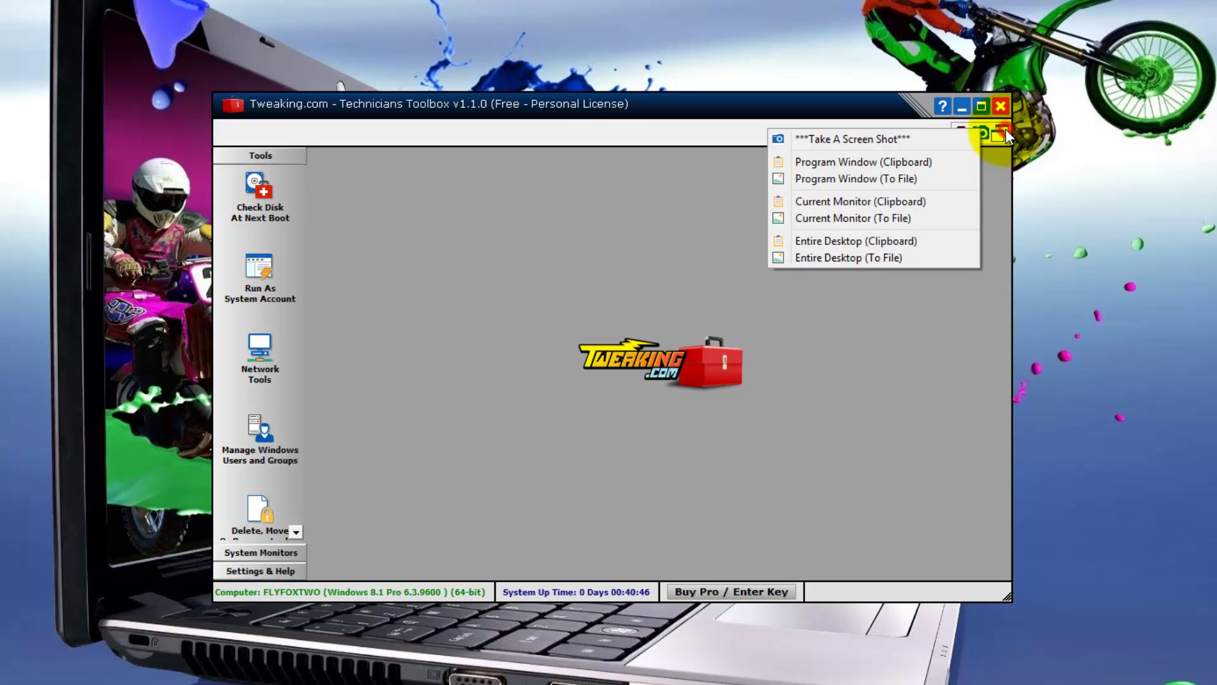
left_click(1005, 128)
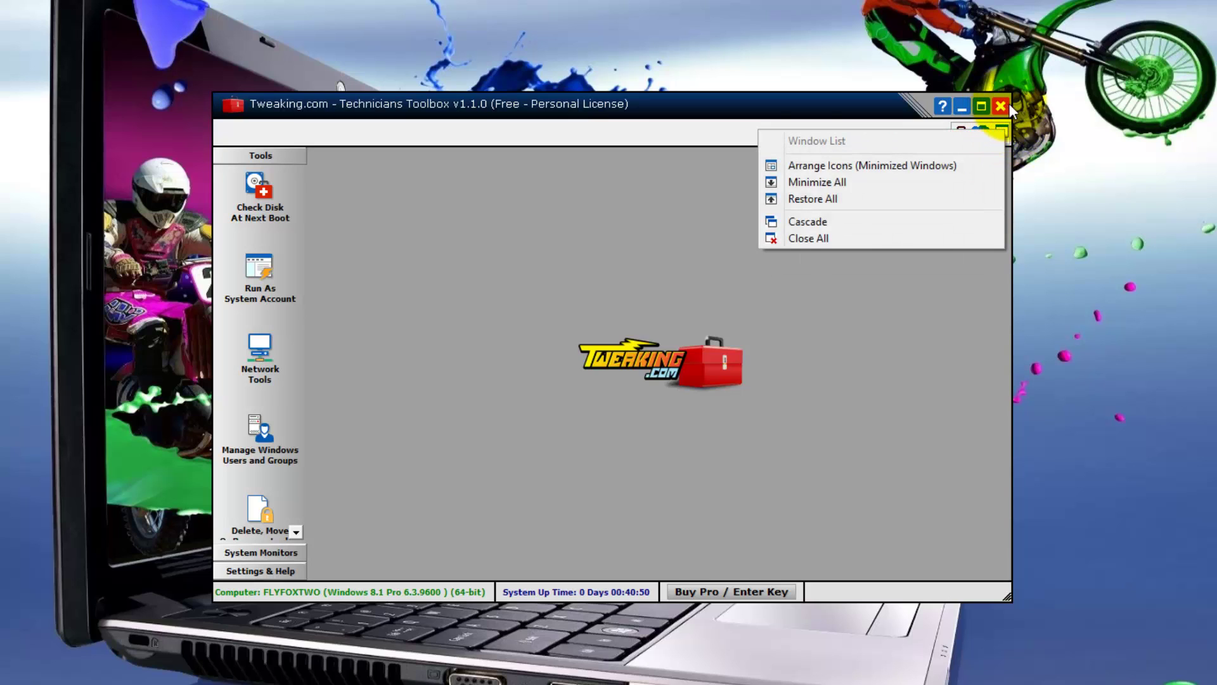
left_click(1025, 117)
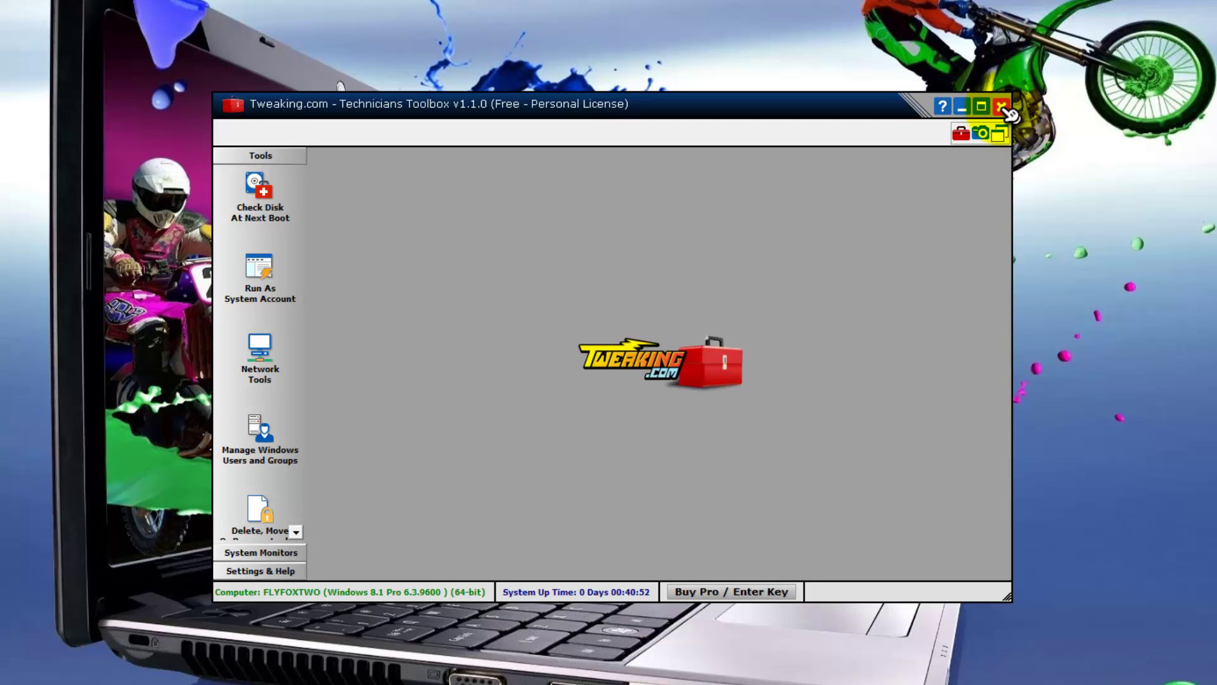
- Exit Technicians Toolbox and confirm closing the program
left_click(1004, 108)
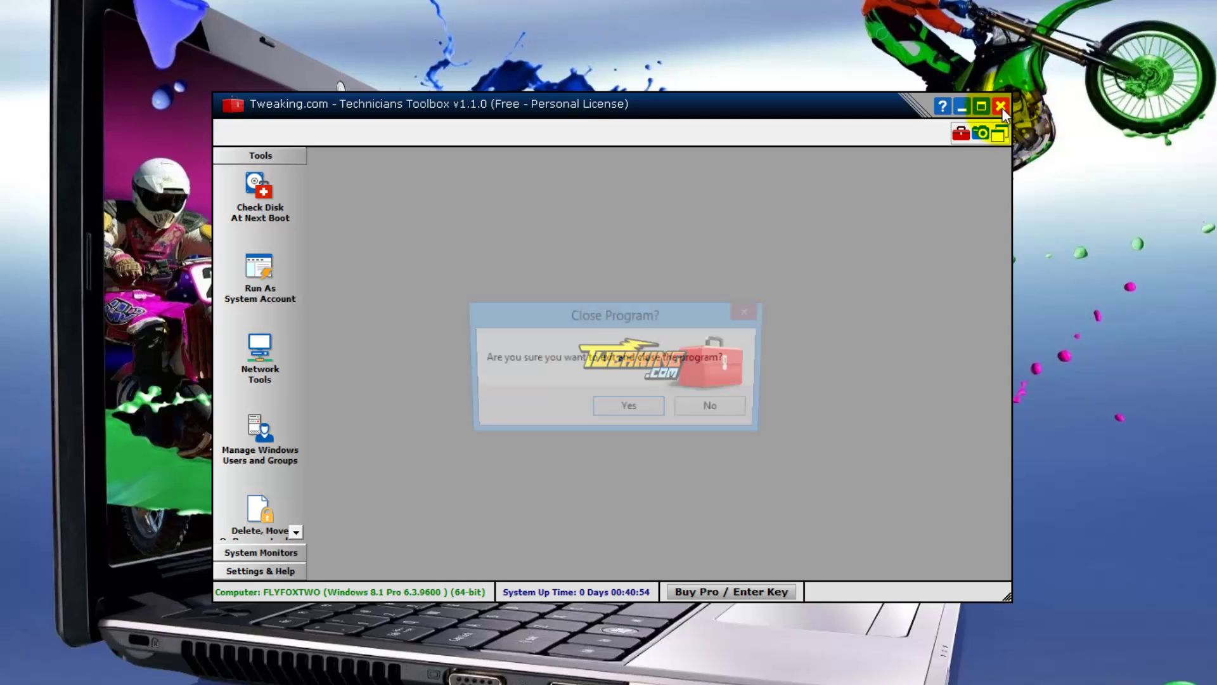
left_click(627, 407)
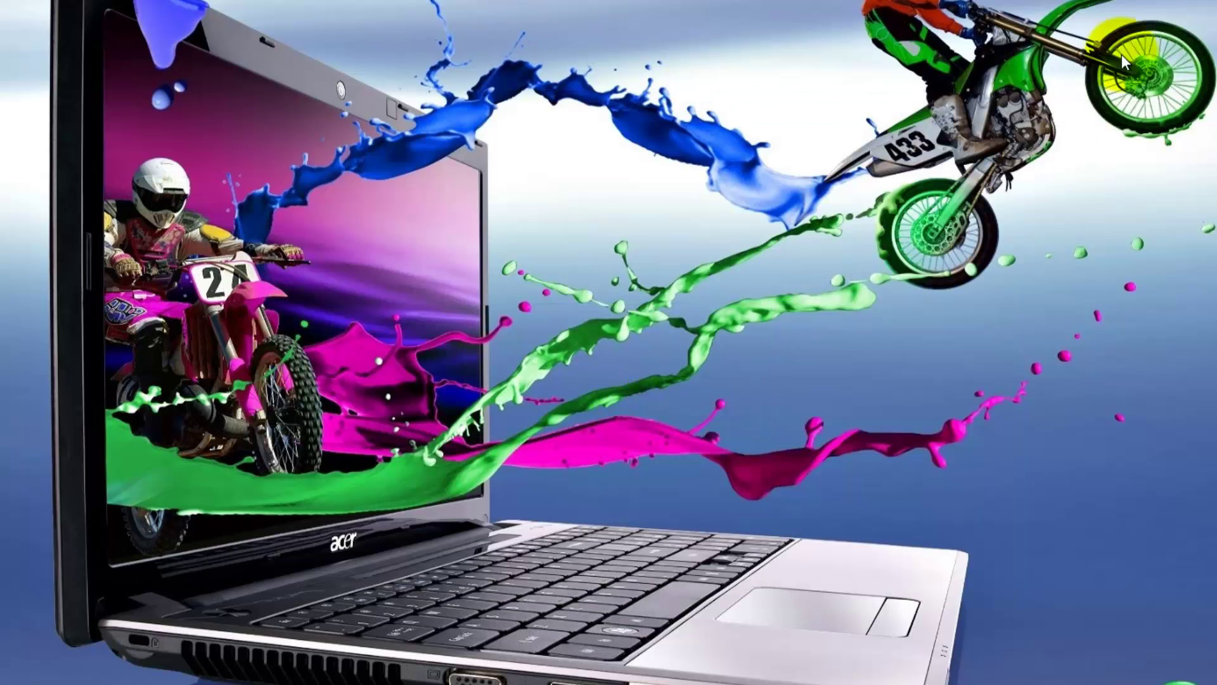